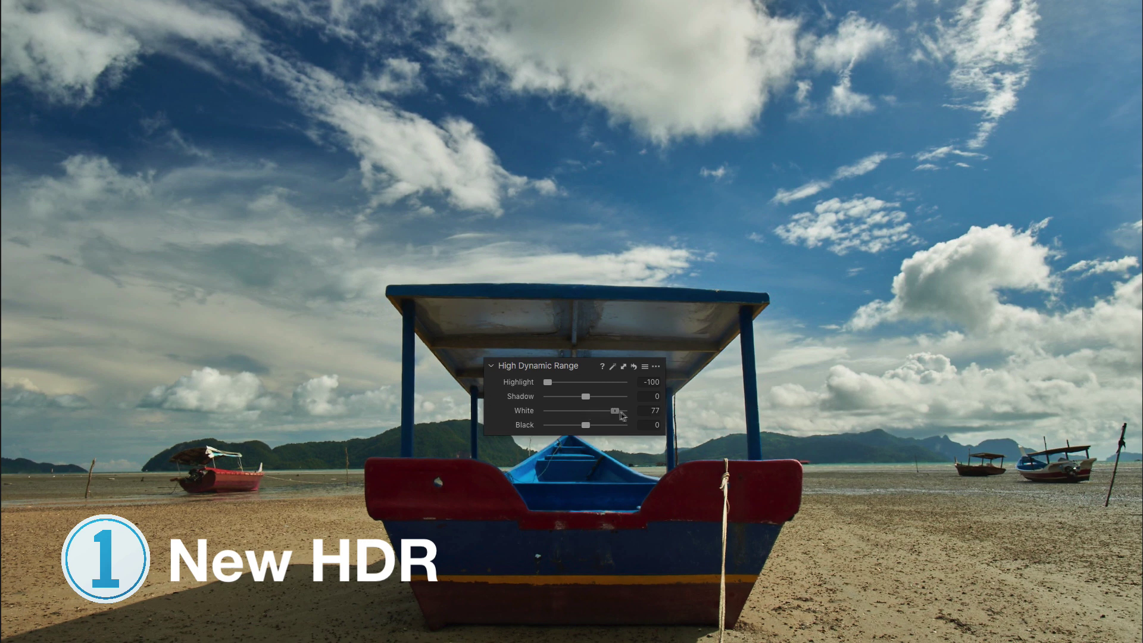
- Set HDR Highlight to -100 and raise Black to recover the sky and shadowed wall
{"action": "mouse_move", "coordinate": [616, 411]}
{"action": "left_mouse_down"}
{"action": "mouse_move", "coordinate": [578, 396]}
{"action": "mouse_move", "coordinate": [593, 424]}
{"action": "left_mouse_up"}
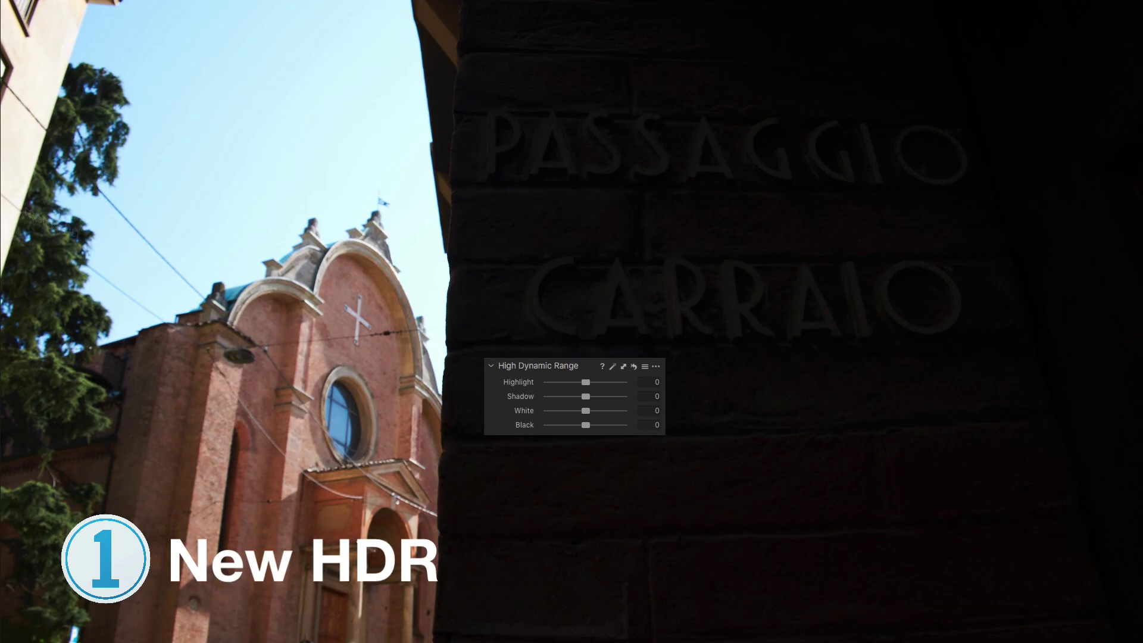
{"action": "left_click_drag", "start_coordinate": [586, 383], "coordinate": [546, 382]}
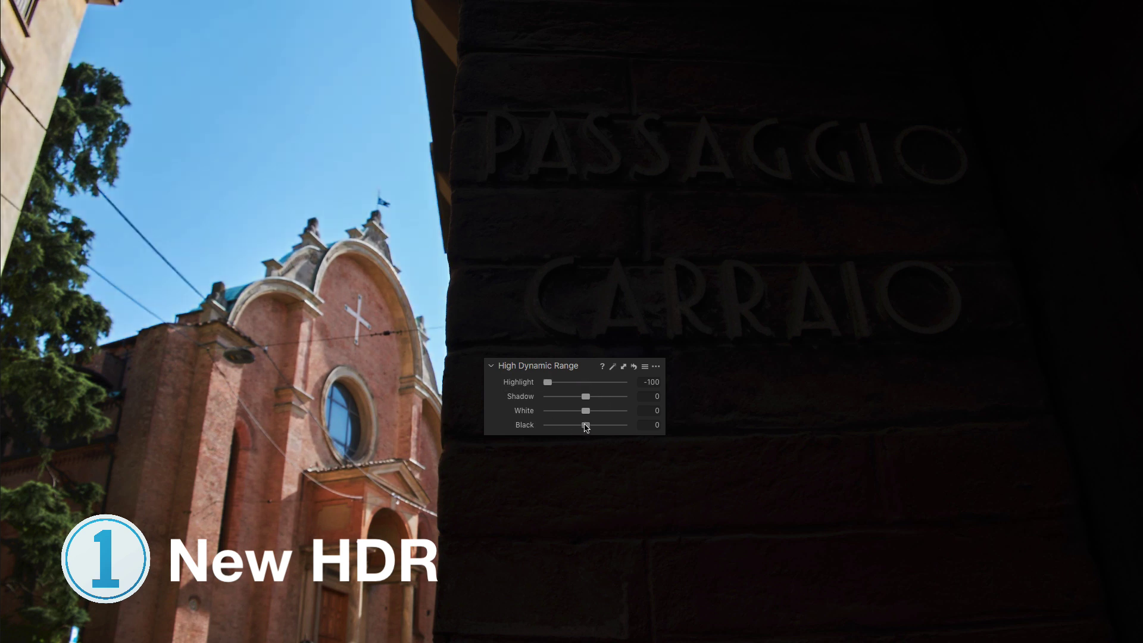
{"action": "left_click_drag", "start_coordinate": [586, 425], "coordinate": [609, 426]}
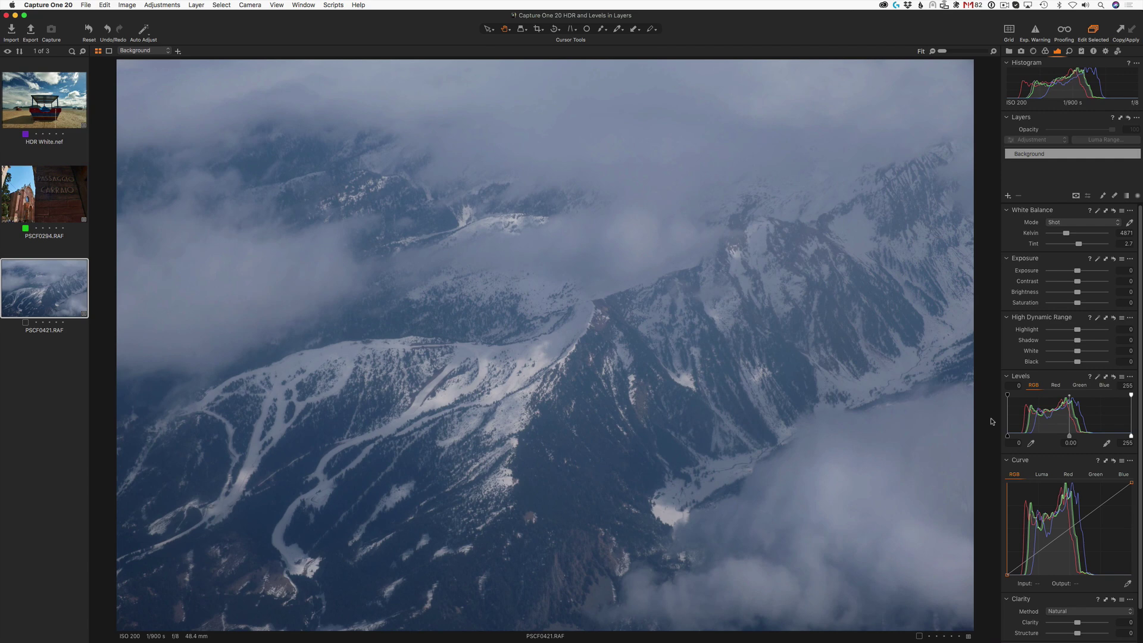
- Try and reset auto levels, then set Exposure preferences Channel Mode to Red, Green and Blue Channels
{"action": "left_click", "coordinate": [1097, 376]}
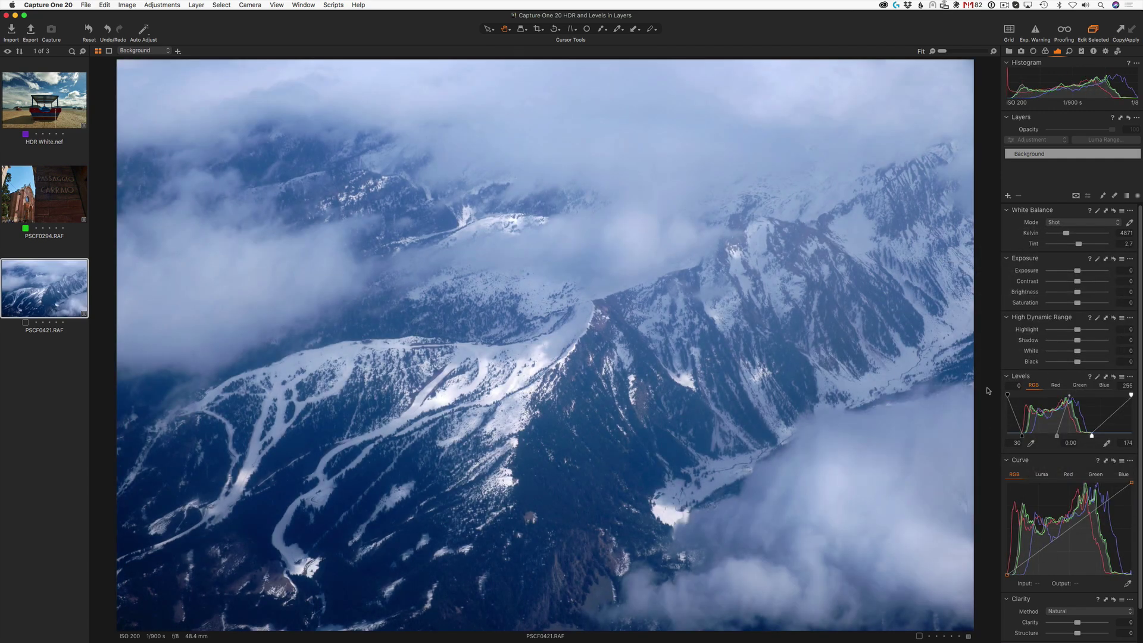
{"action": "left_click", "coordinate": [1115, 376]}
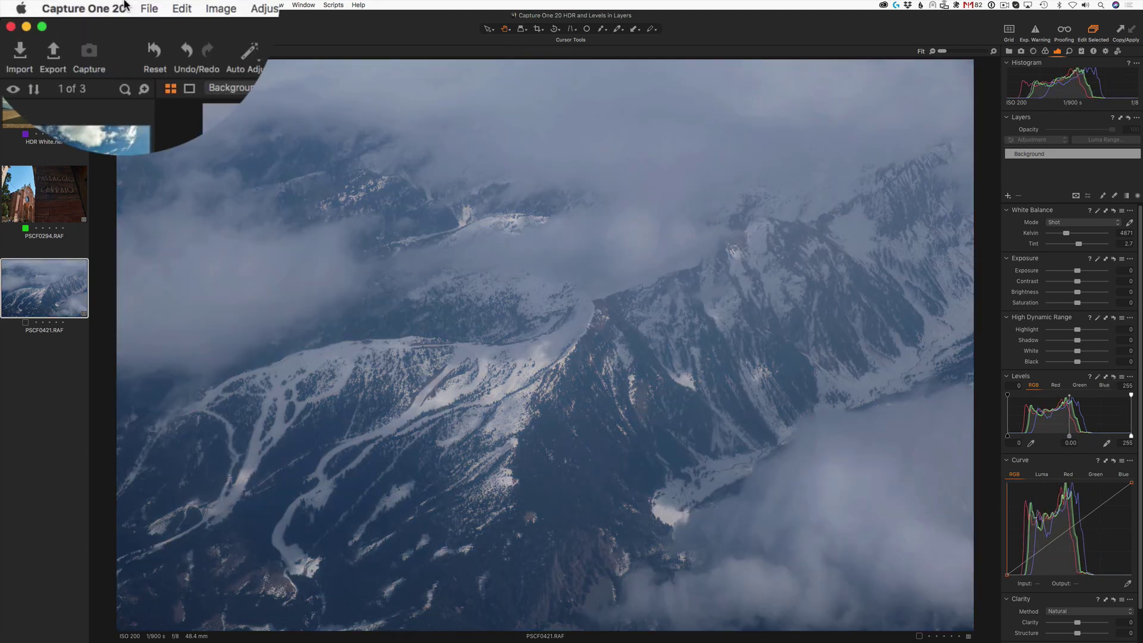
{"action": "left_click", "coordinate": [86, 8]}
{"action": "left_click", "coordinate": [98, 45]}
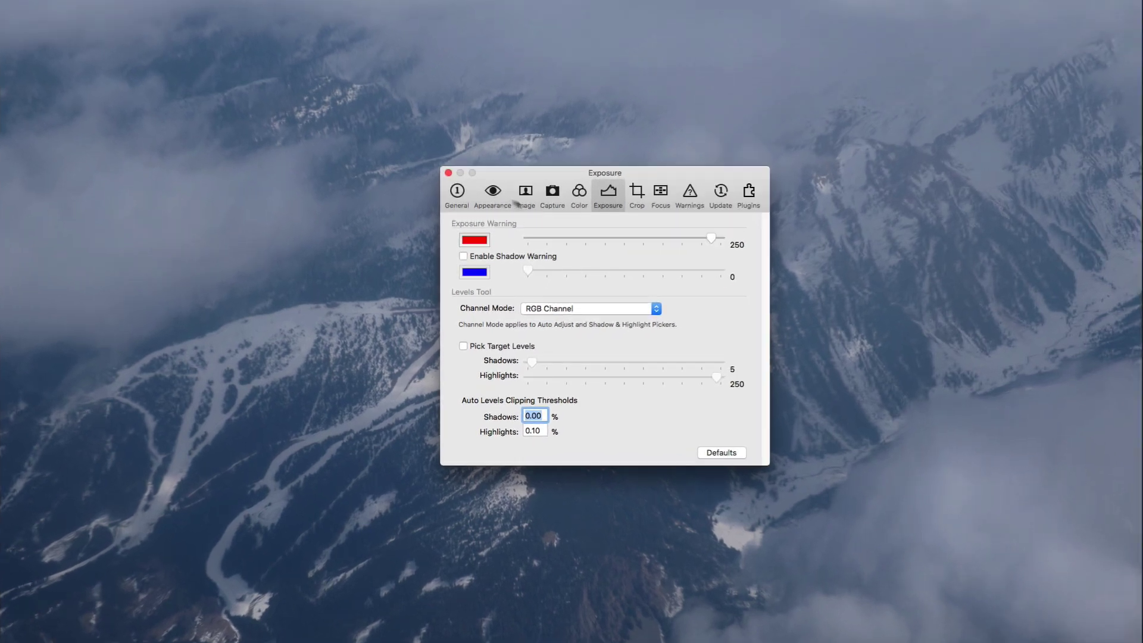
{"action": "left_click", "coordinate": [571, 308]}
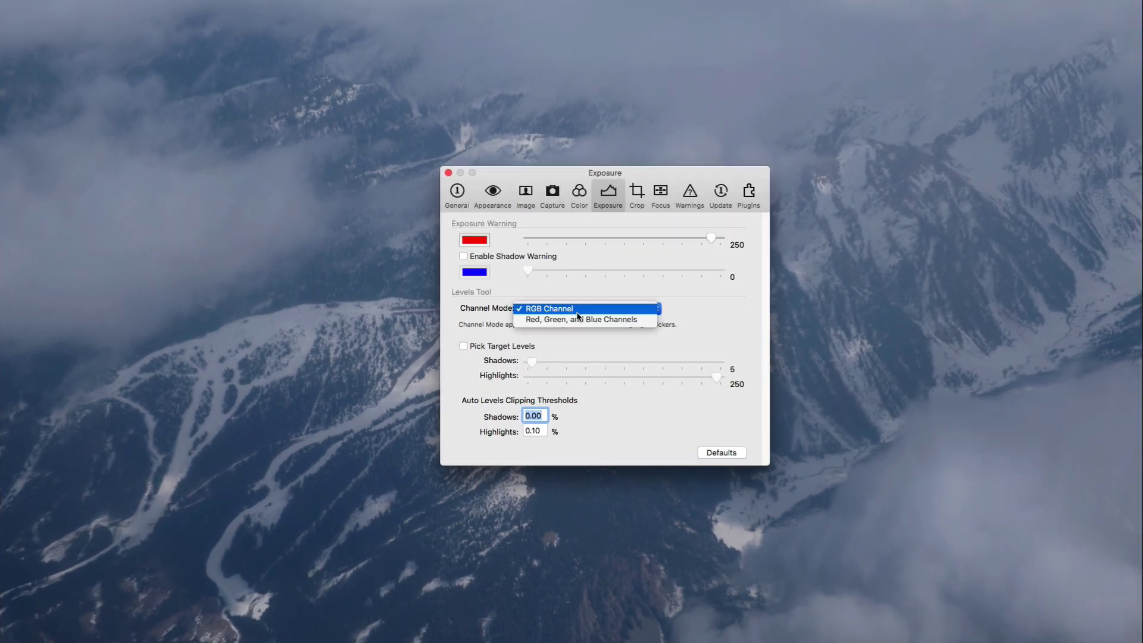
{"action": "left_click", "coordinate": [581, 320]}
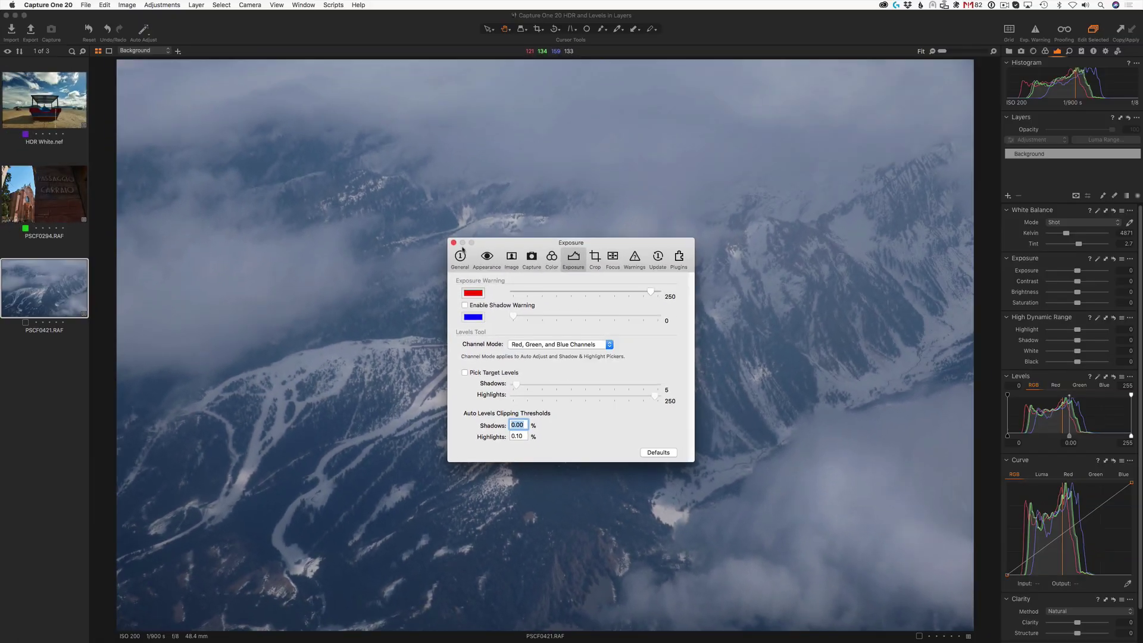
- Close Preferences, auto-level the photo, and review the Red, Green and Blue levels before returning to RGB
{"action": "left_click", "coordinate": [453, 243]}
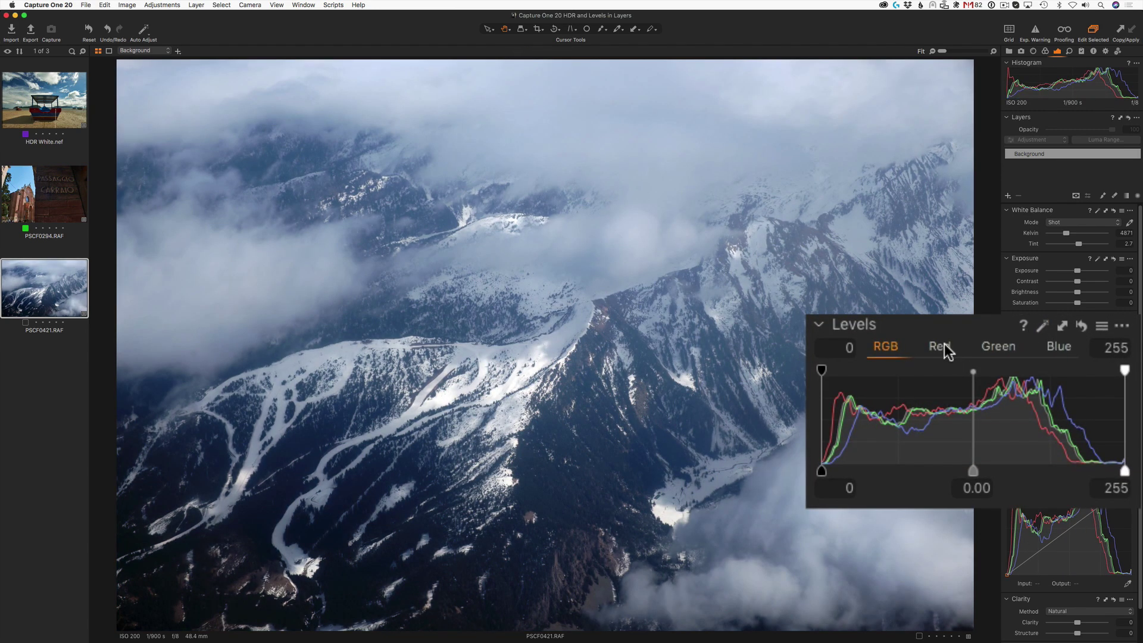
{"action": "left_click", "coordinate": [940, 347]}
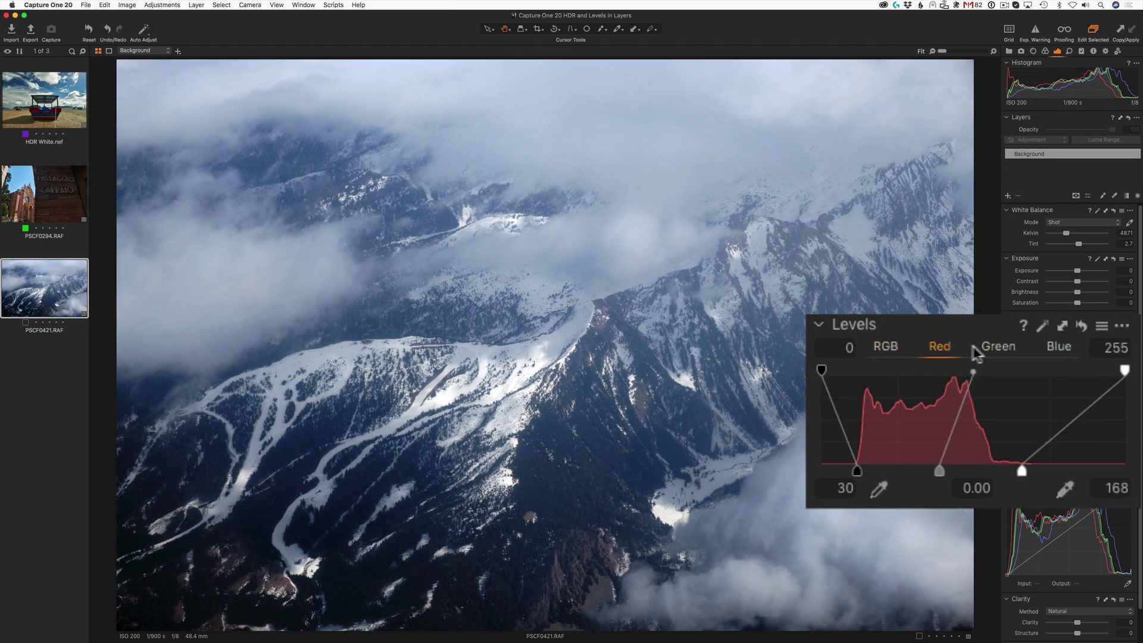
{"action": "left_click", "coordinate": [998, 347]}
{"action": "left_click", "coordinate": [1059, 346]}
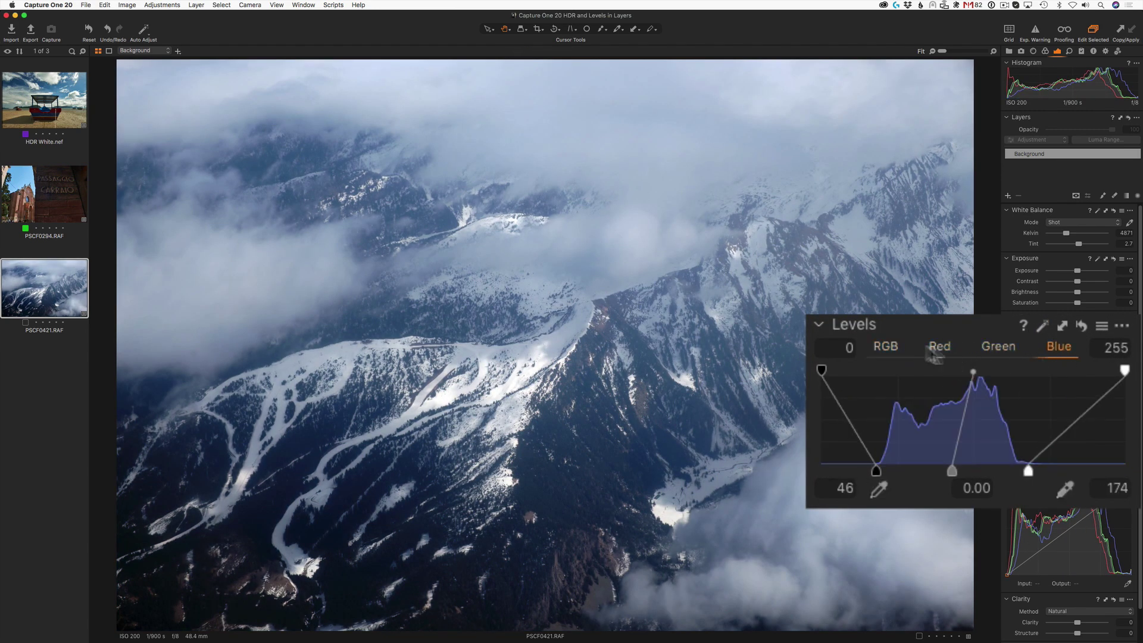
{"action": "left_click", "coordinate": [887, 347]}
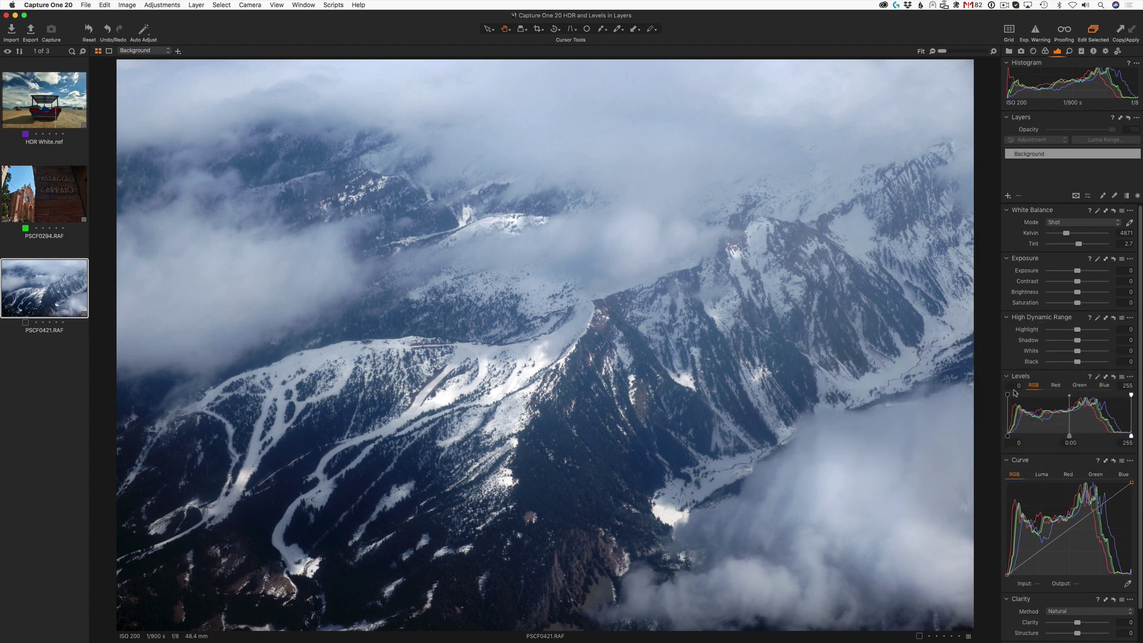
- Make a New Variant of PSCF0421 and reselect the auto-levelled first variant
{"action": "right_click", "coordinate": [45, 289]}
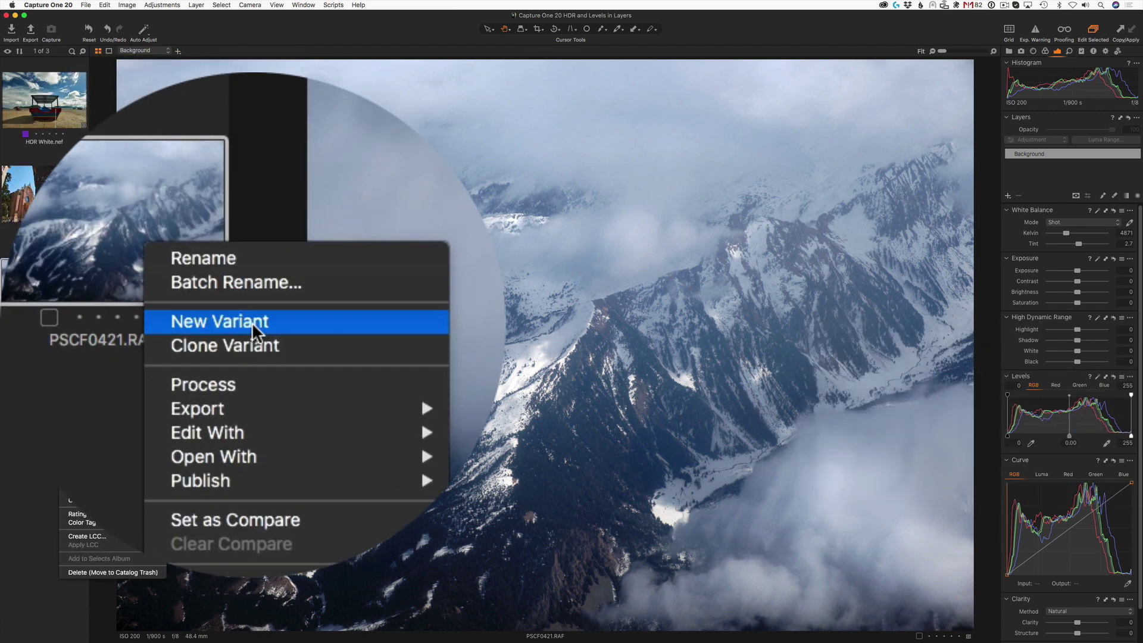
{"action": "left_click", "coordinate": [252, 322]}
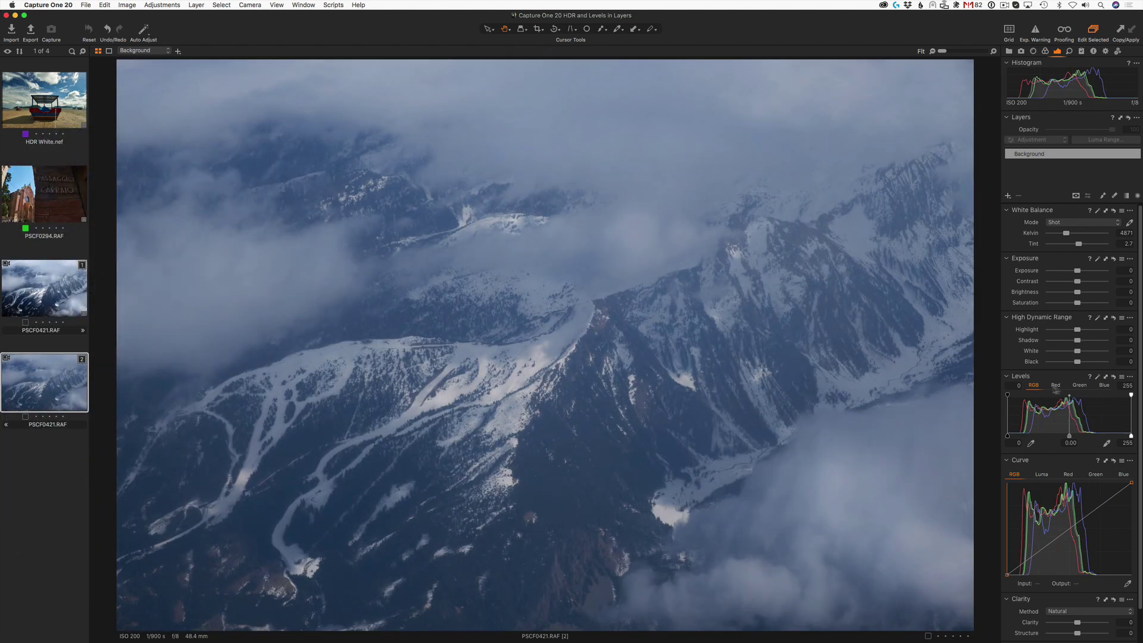
{"action": "left_click", "coordinate": [64, 296]}
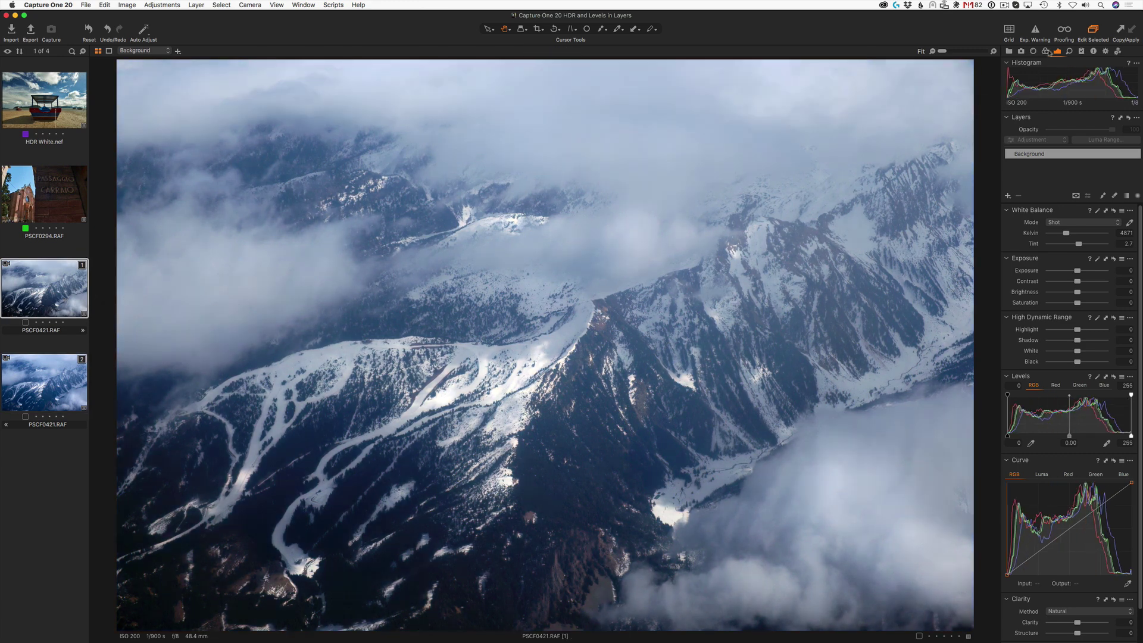
- Lower the blue range's Saturation in Color Editor and raise HDR Black on the Exposure tab
{"action": "left_click", "coordinate": [1046, 51]}
{"action": "left_click", "coordinate": [1075, 394]}
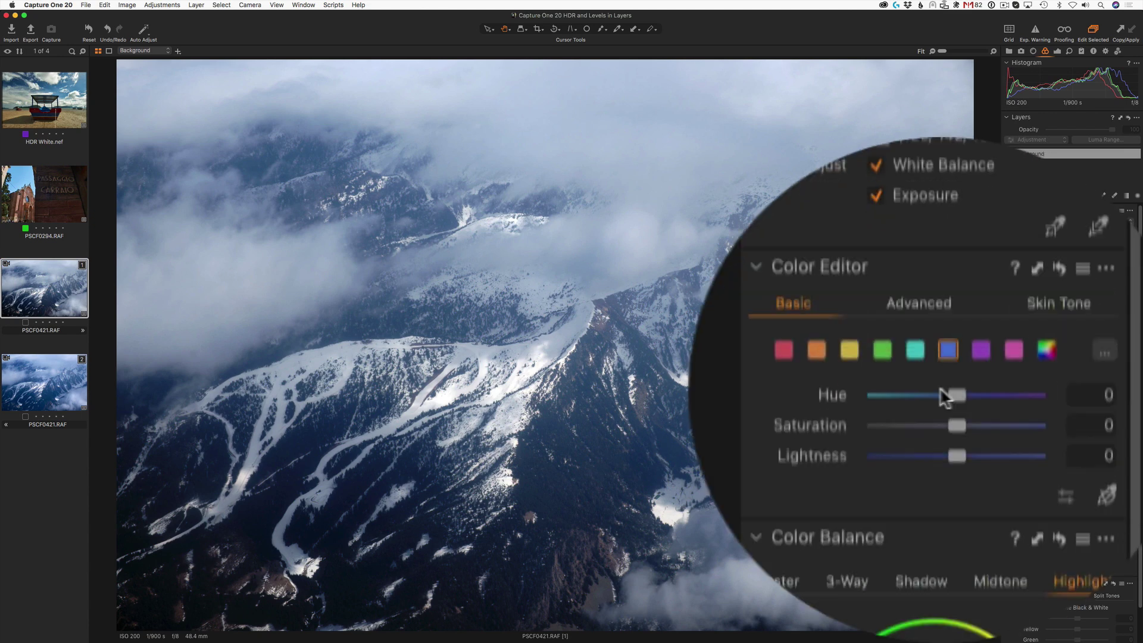
{"action": "left_click_drag", "start_coordinate": [1077, 421], "coordinate": [1074, 421]}
{"action": "left_click_drag", "start_coordinate": [945, 395], "coordinate": [928, 394]}
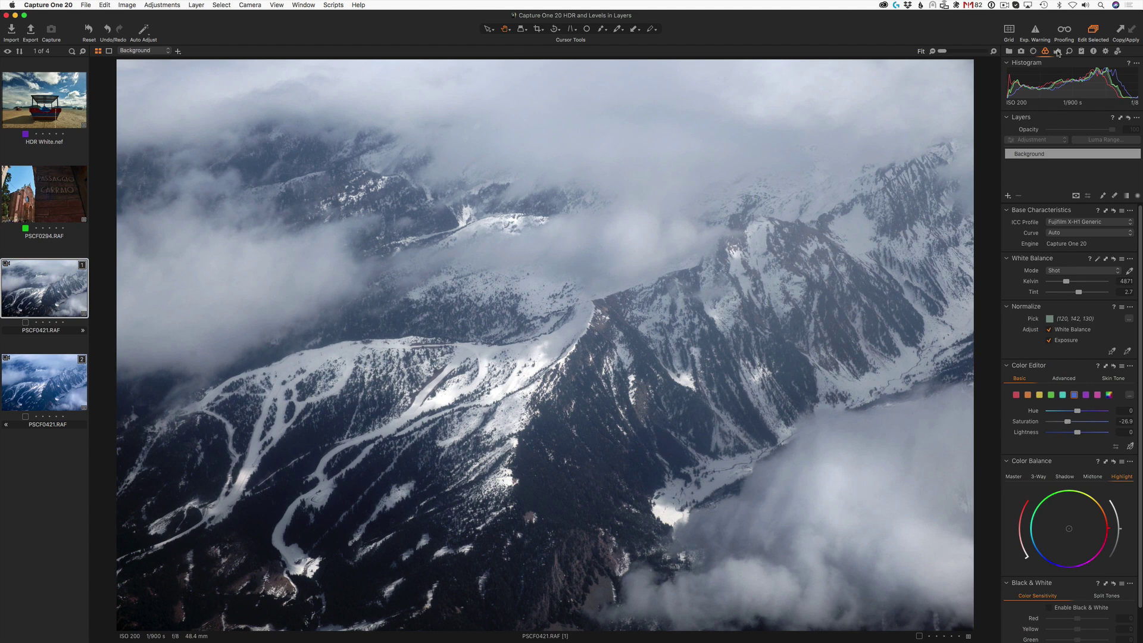
{"action": "left_click", "coordinate": [1057, 51]}
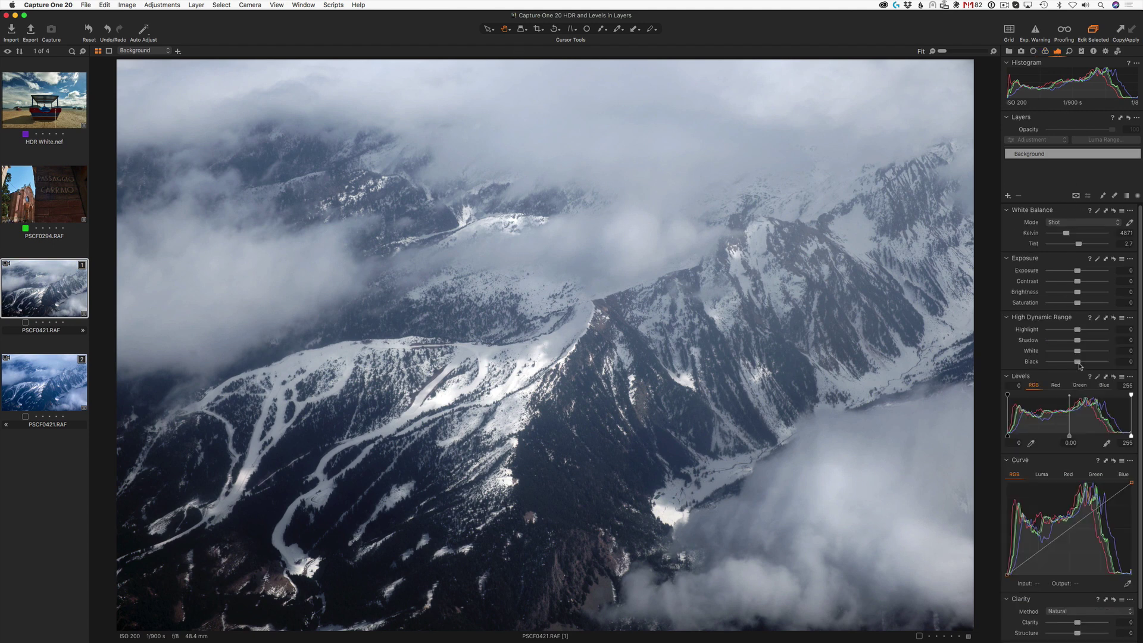
{"action": "left_click_drag", "start_coordinate": [1077, 361], "coordinate": [1088, 362]}
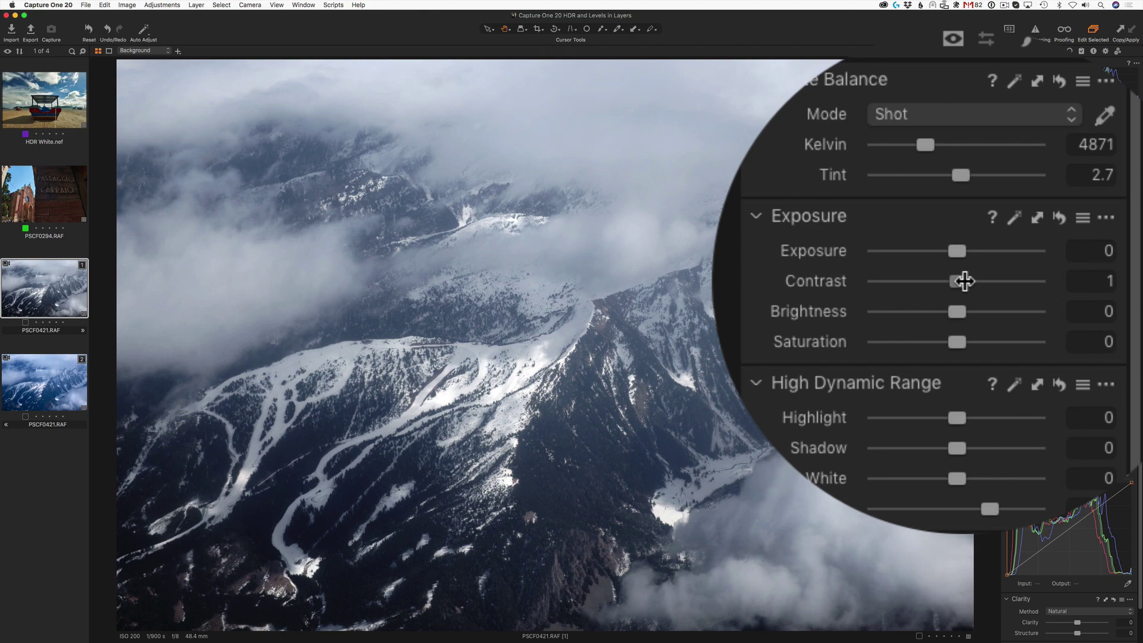
- Try a higher Contrast on the mountain variant, leaving it at zero
{"action": "left_click_drag", "start_coordinate": [958, 280], "coordinate": [1009, 283]}
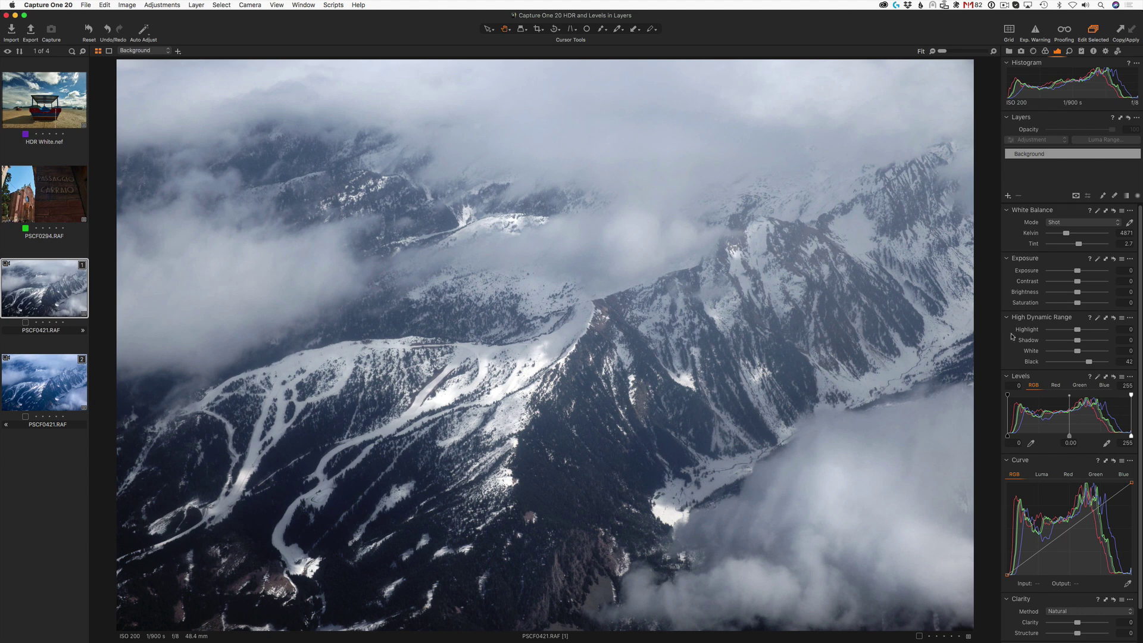
- Add adjustment Layer 1, darken its shadows, and raise Clarity to 68
{"action": "left_click", "coordinate": [1012, 198]}
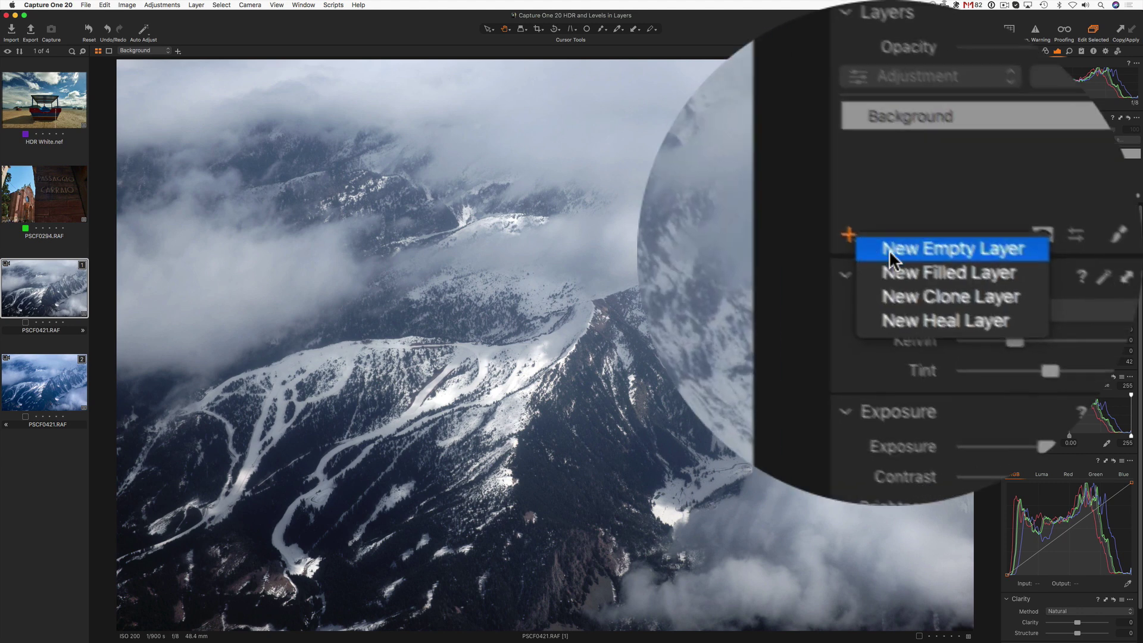
{"action": "left_click", "coordinate": [942, 253]}
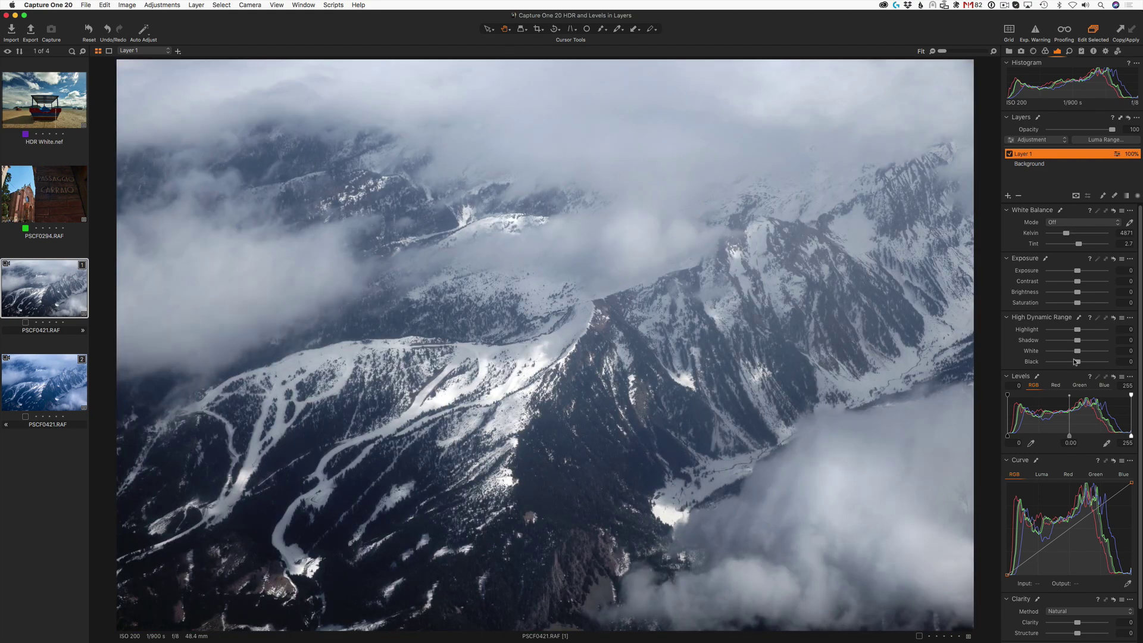
{"action": "left_click_drag", "start_coordinate": [1077, 340], "coordinate": [906, 336]}
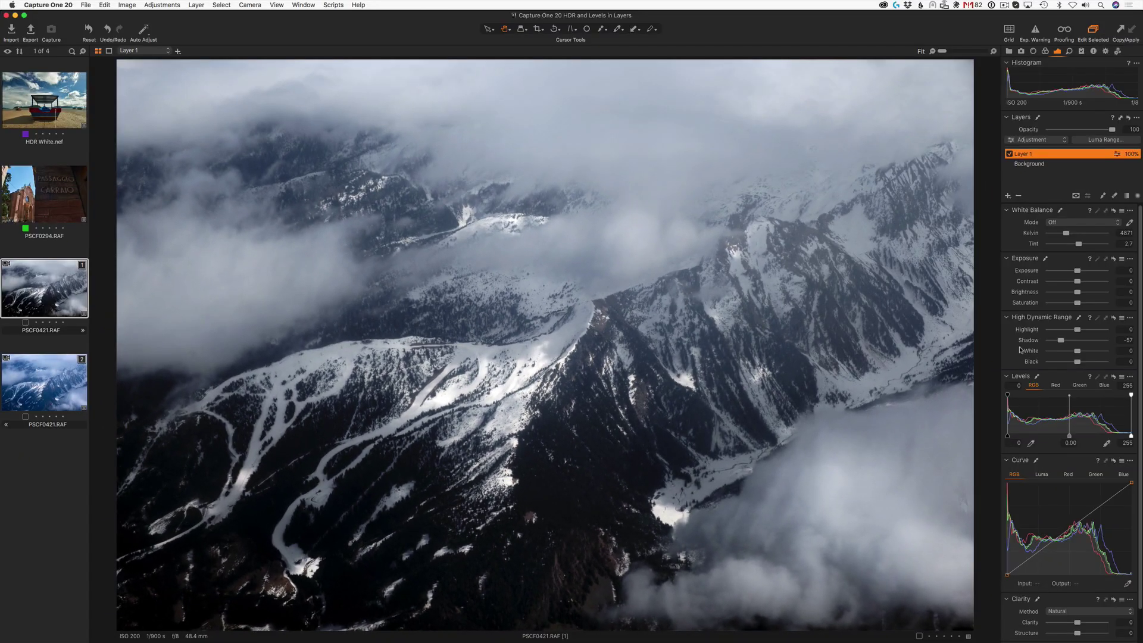
{"action": "scroll", "coordinate": [1018, 336], "scroll_direction": "down", "scroll_amount": 2}
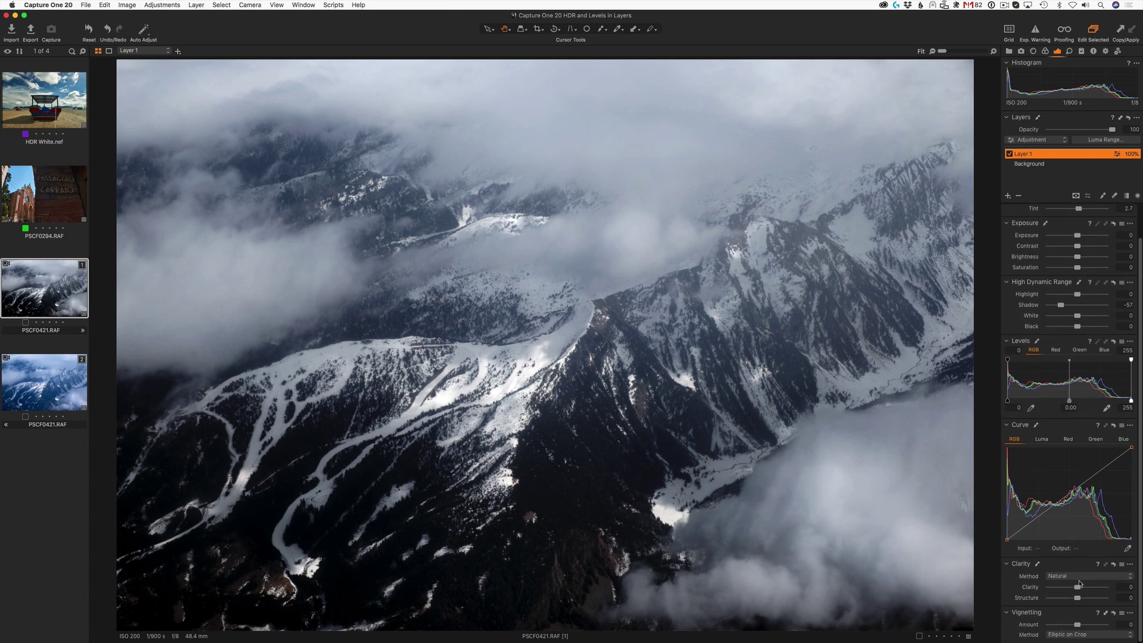
{"action": "left_click_drag", "start_coordinate": [1079, 585], "coordinate": [1108, 587]}
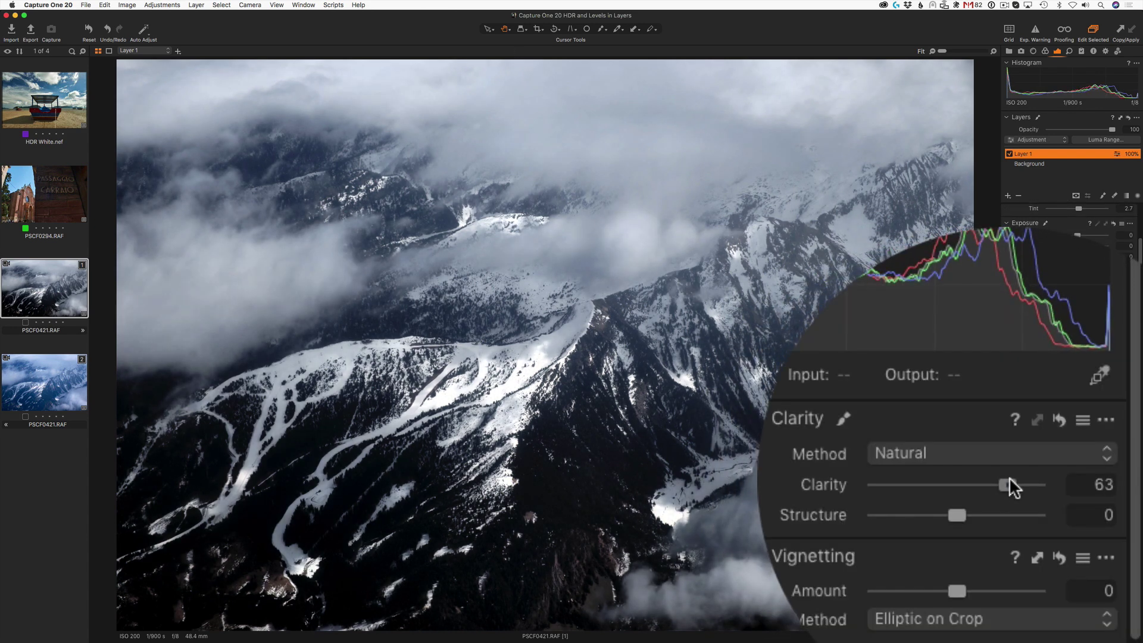
{"action": "left_click_drag", "start_coordinate": [1010, 484], "coordinate": [1015, 484]}
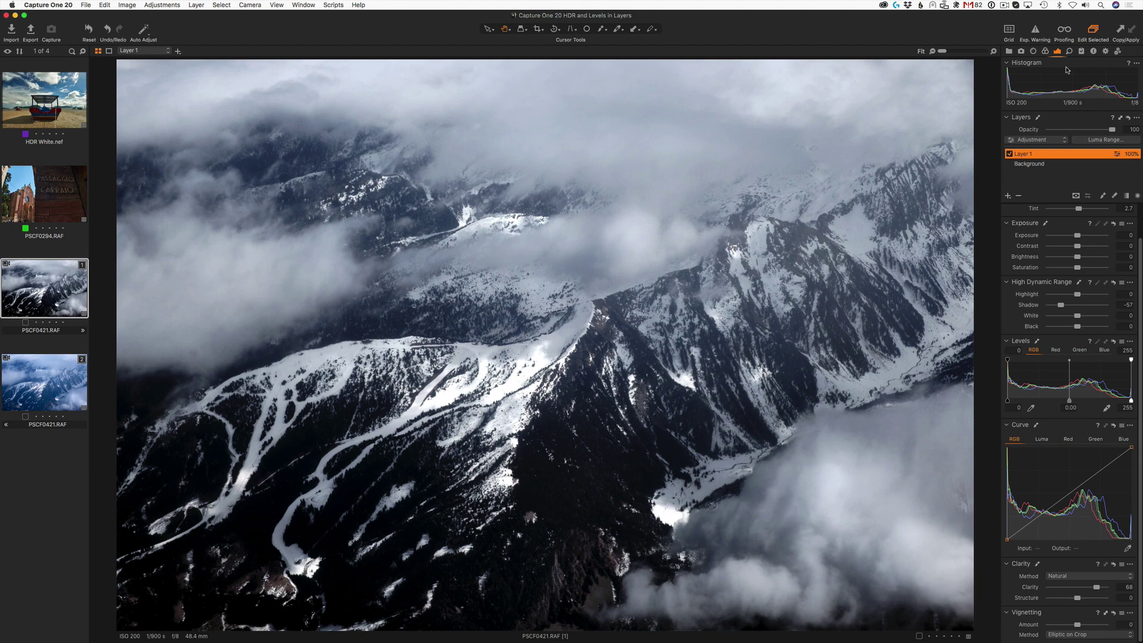
- Display Layer 1's luma mask, set range 65–155, soften the falloff and widen Radius to 300
{"action": "left_click", "coordinate": [1104, 140]}
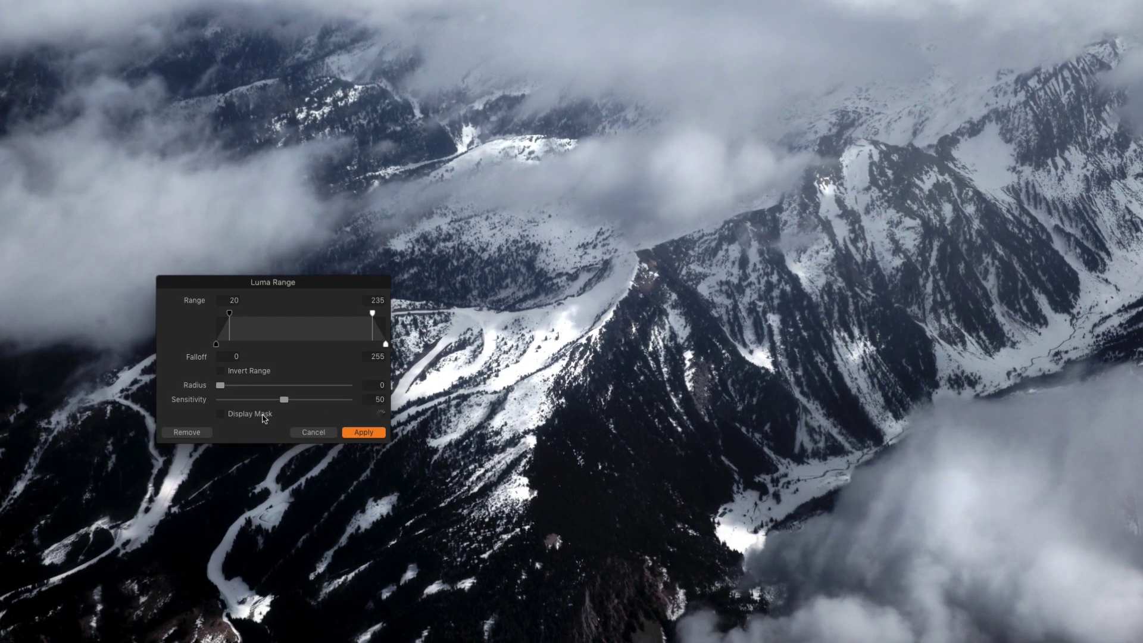
{"action": "left_click", "coordinate": [264, 417]}
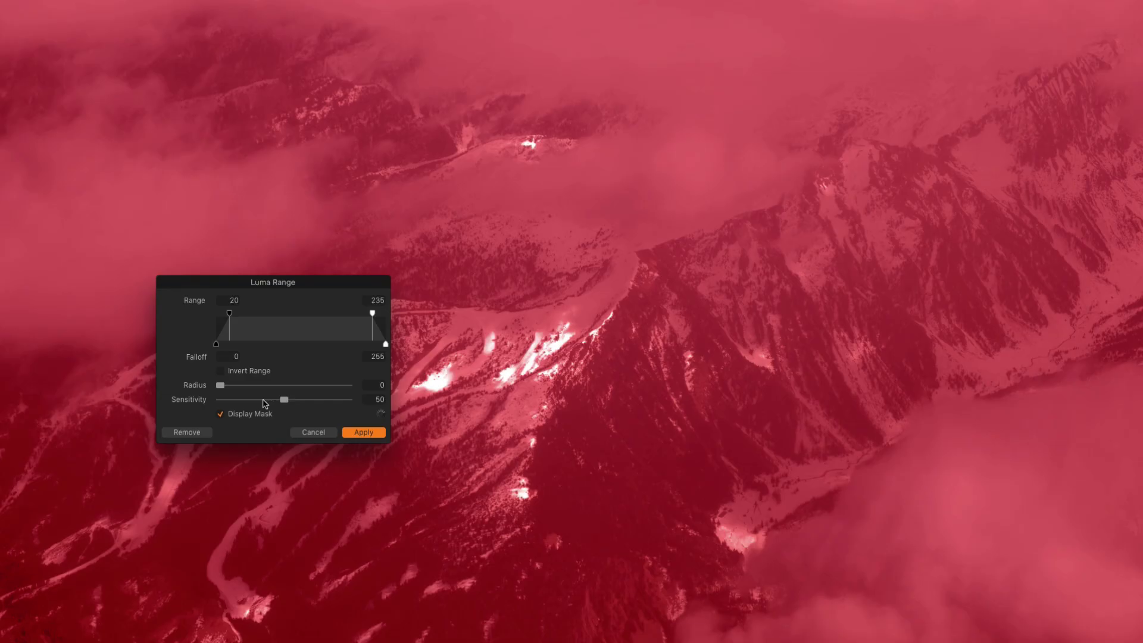
{"action": "left_click_drag", "start_coordinate": [230, 314], "coordinate": [260, 315]}
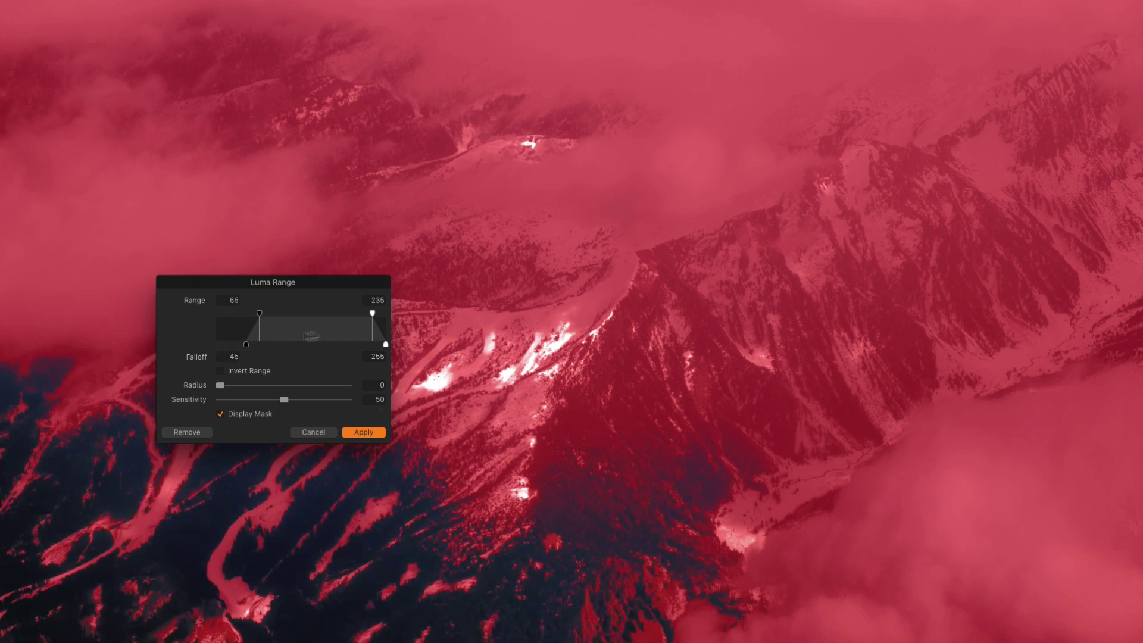
{"action": "left_click_drag", "start_coordinate": [373, 315], "coordinate": [320, 315]}
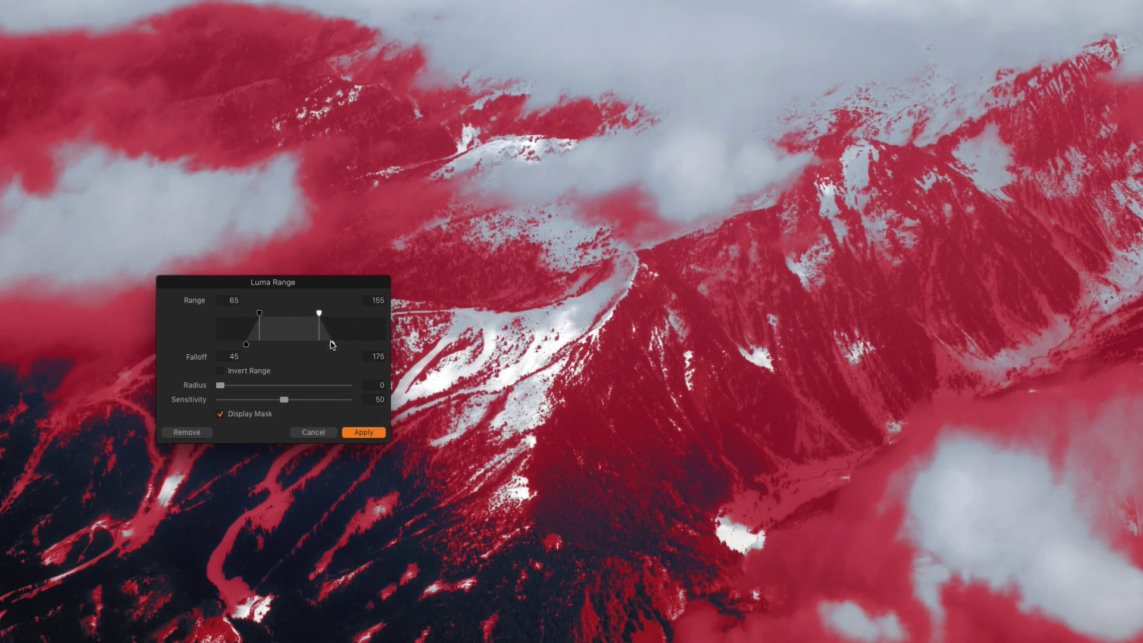
{"action": "left_click_drag", "start_coordinate": [339, 346], "coordinate": [340, 346]}
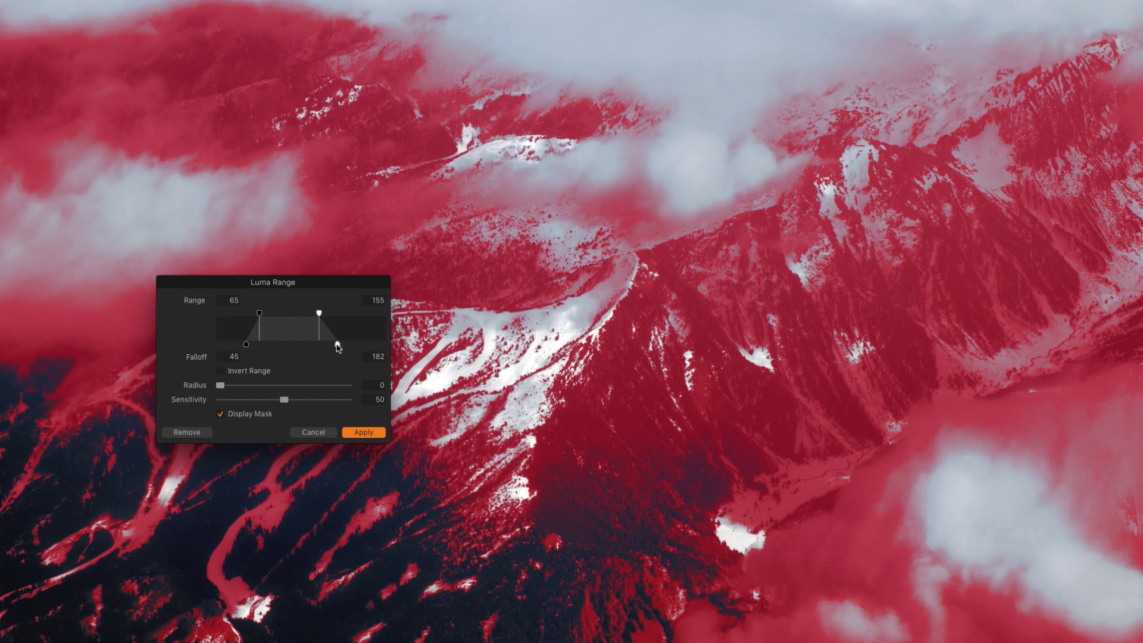
{"action": "left_click_drag", "start_coordinate": [221, 385], "coordinate": [348, 385]}
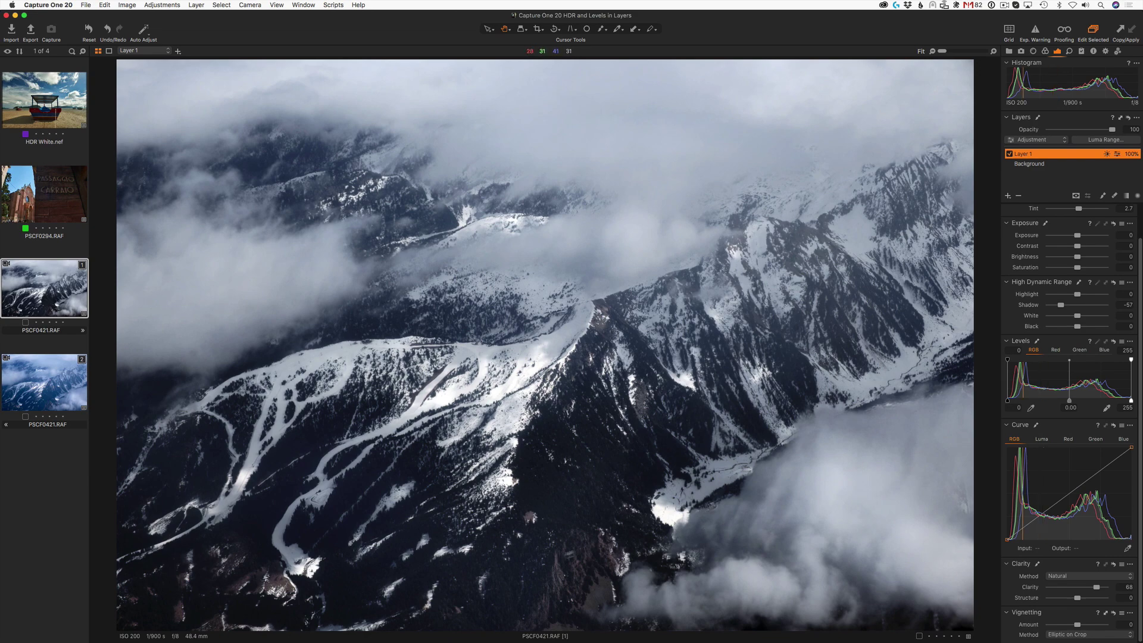
{"action": "scroll", "coordinate": [722, 523], "scroll_direction": "up", "scroll_amount": 4}
{"action": "scroll", "coordinate": [516, 568], "scroll_direction": "up", "scroll_amount": 3}
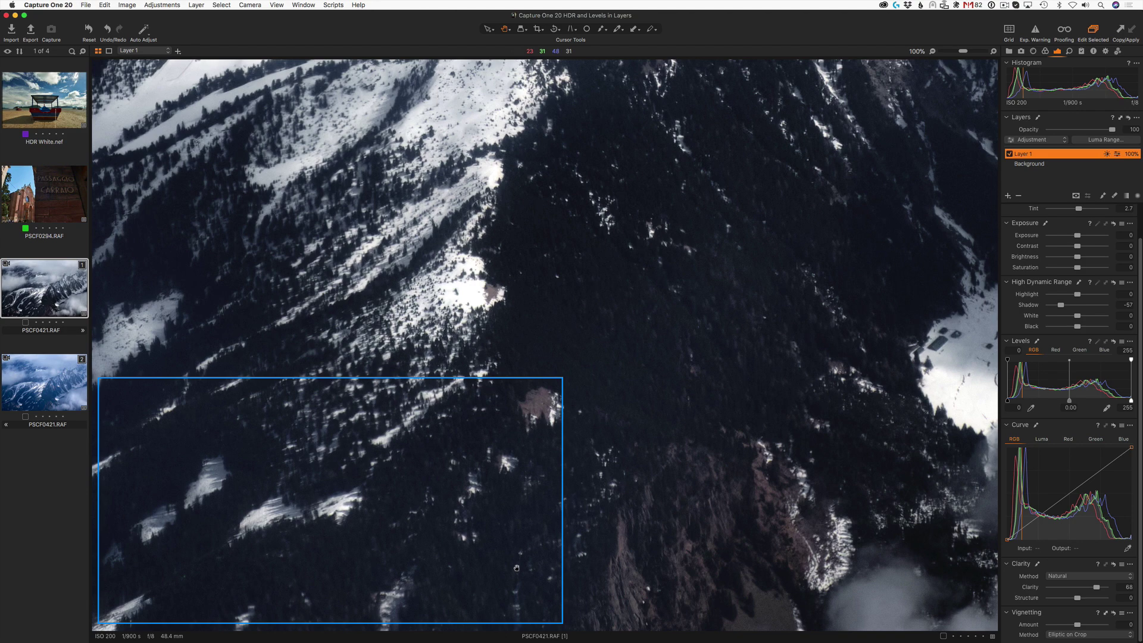
{"action": "double_click", "coordinate": [516, 568]}
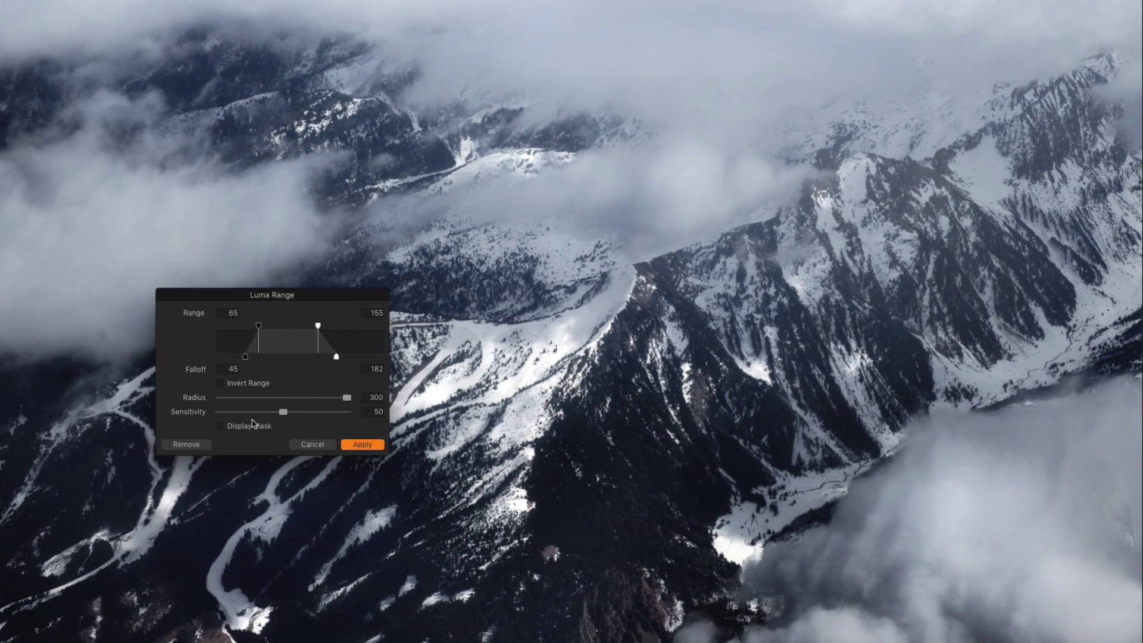
- Preview Layer 2's inverted luma range mask and apply it
{"action": "left_click", "coordinate": [256, 427]}
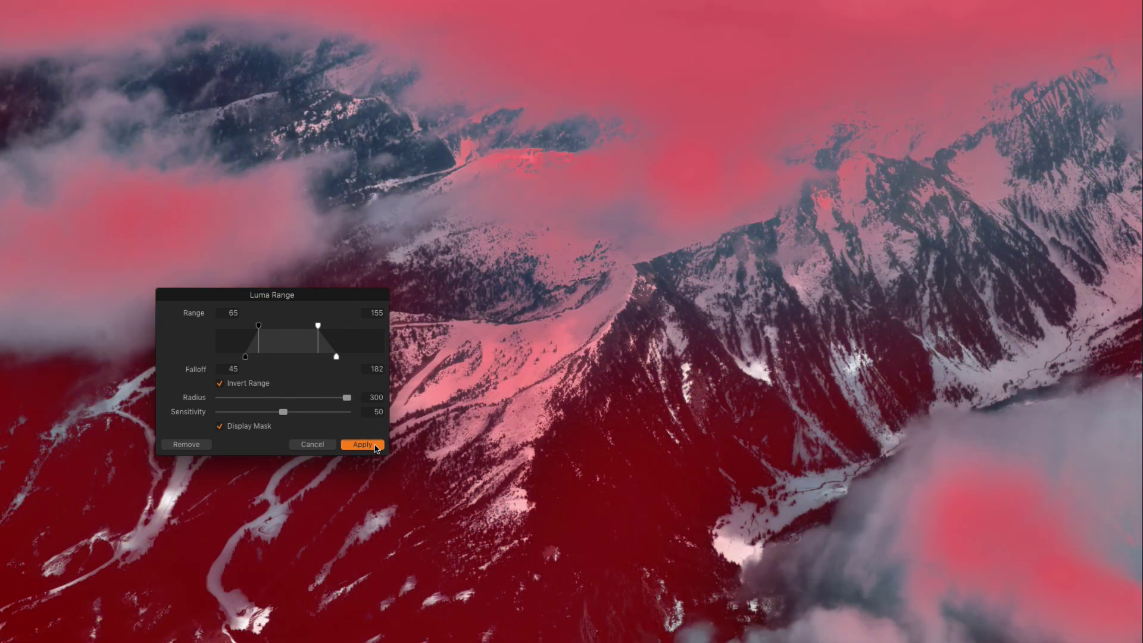
{"action": "left_click", "coordinate": [364, 444]}
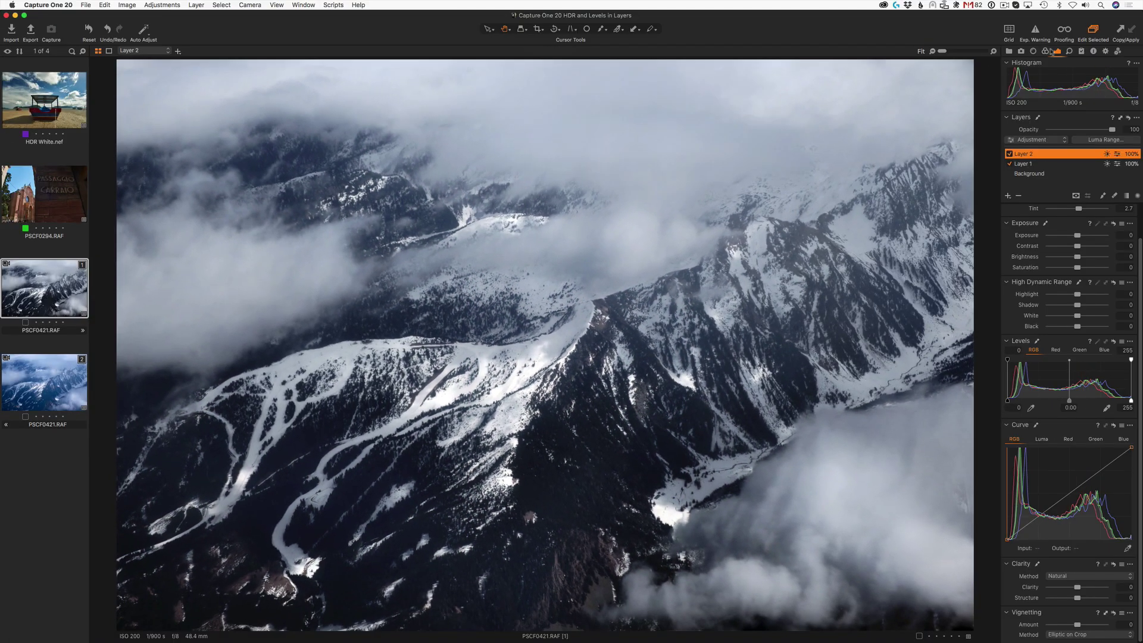
- In the Advanced Color Editor, lower the blue range's Saturation to -30.5
{"action": "left_click", "coordinate": [1047, 51]}
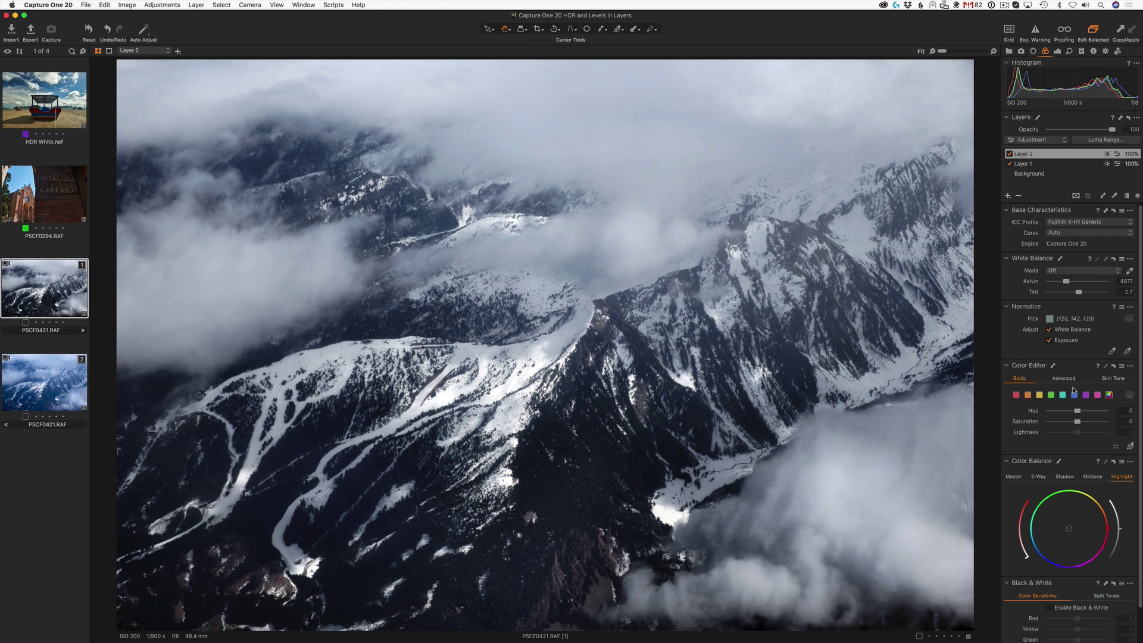
{"action": "left_click", "coordinate": [1064, 379]}
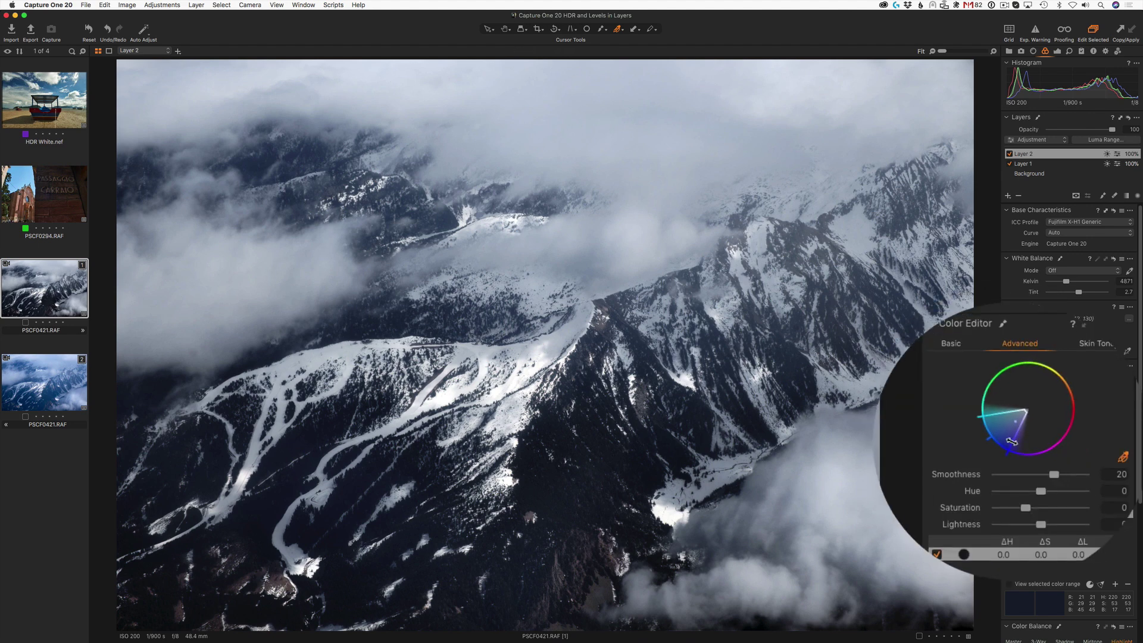
{"action": "left_click_drag", "start_coordinate": [1027, 484], "coordinate": [1016, 487]}
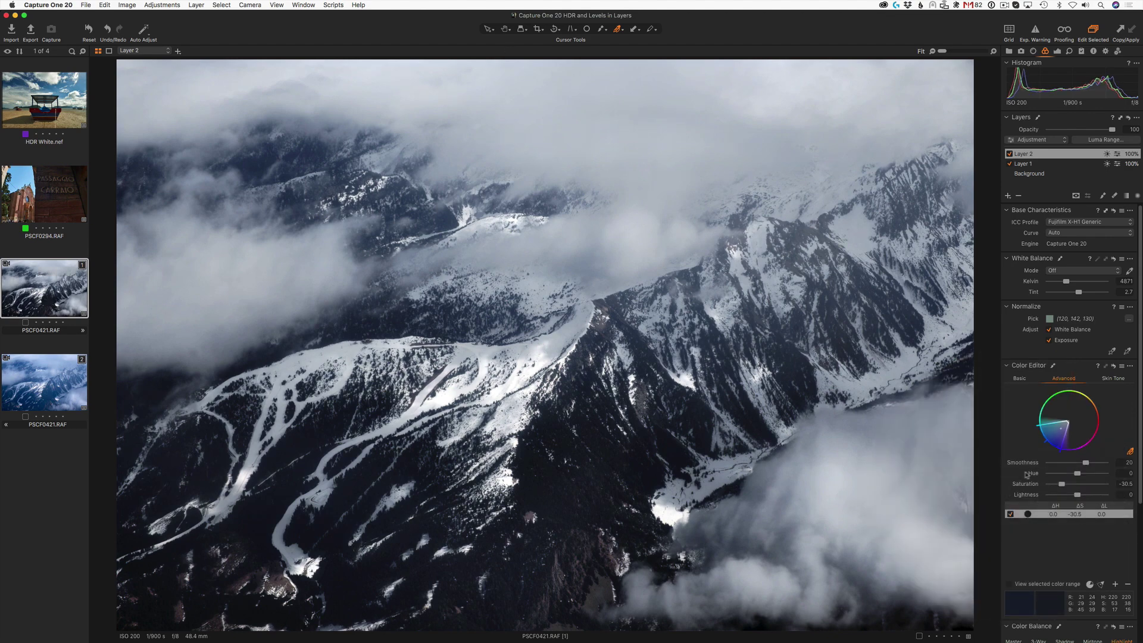
- Zoom to 100% on the forested slope and toggle the blue desaturation to compare
{"action": "double_click", "coordinate": [556, 541]}
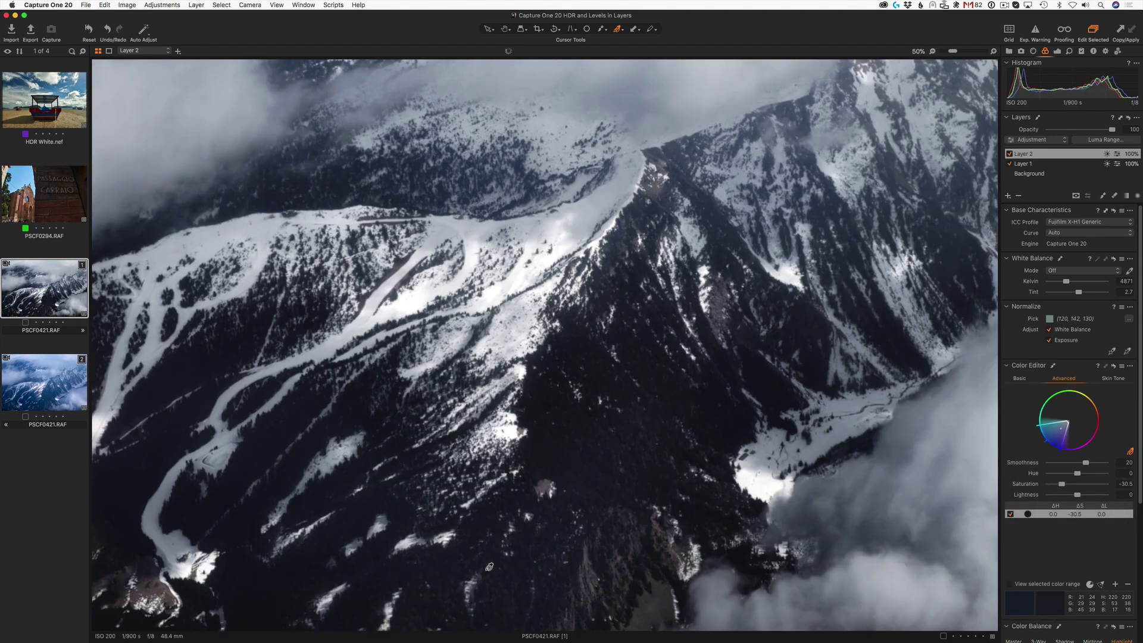
{"action": "left_click", "coordinate": [1115, 368], "text": "alt"}
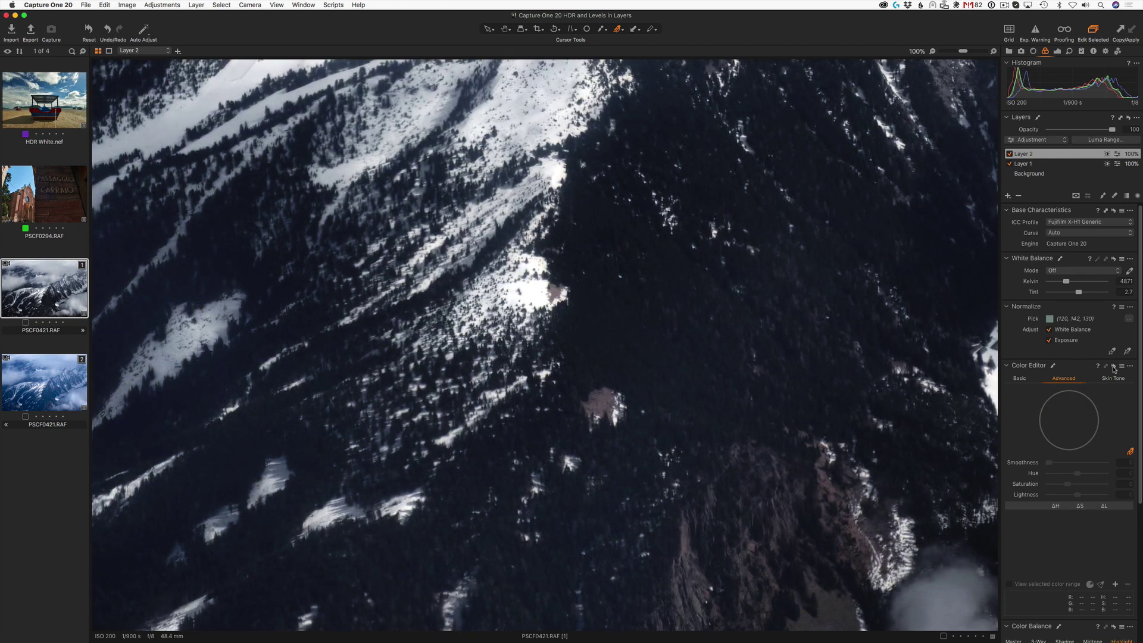
{"action": "left_click", "coordinate": [1115, 368], "text": "alt"}
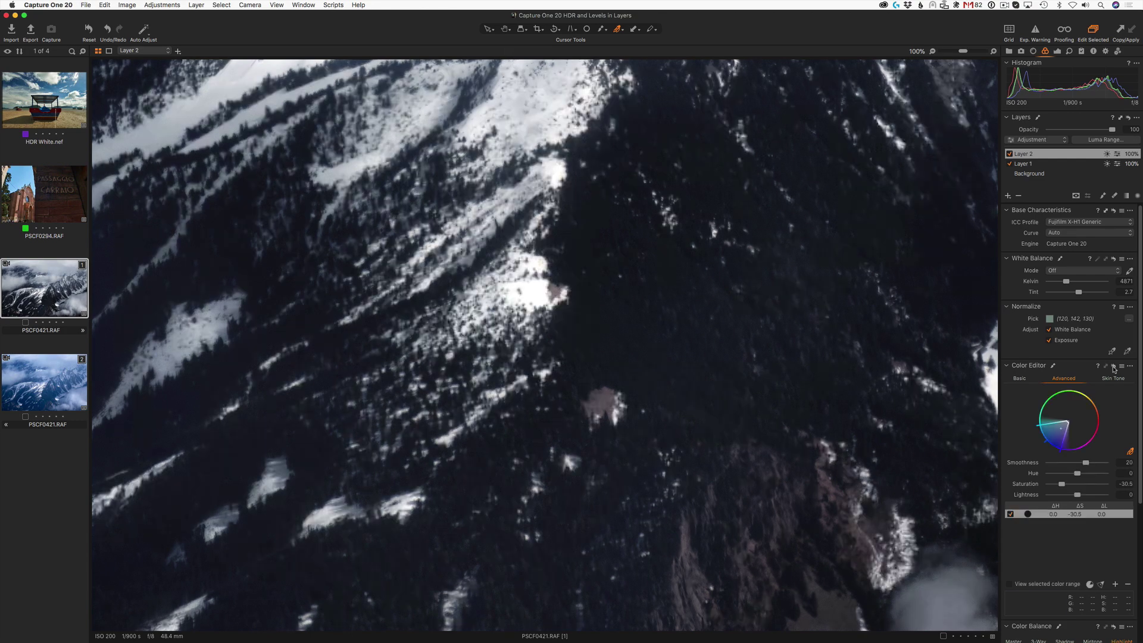
{"action": "key", "text": "super+0"}
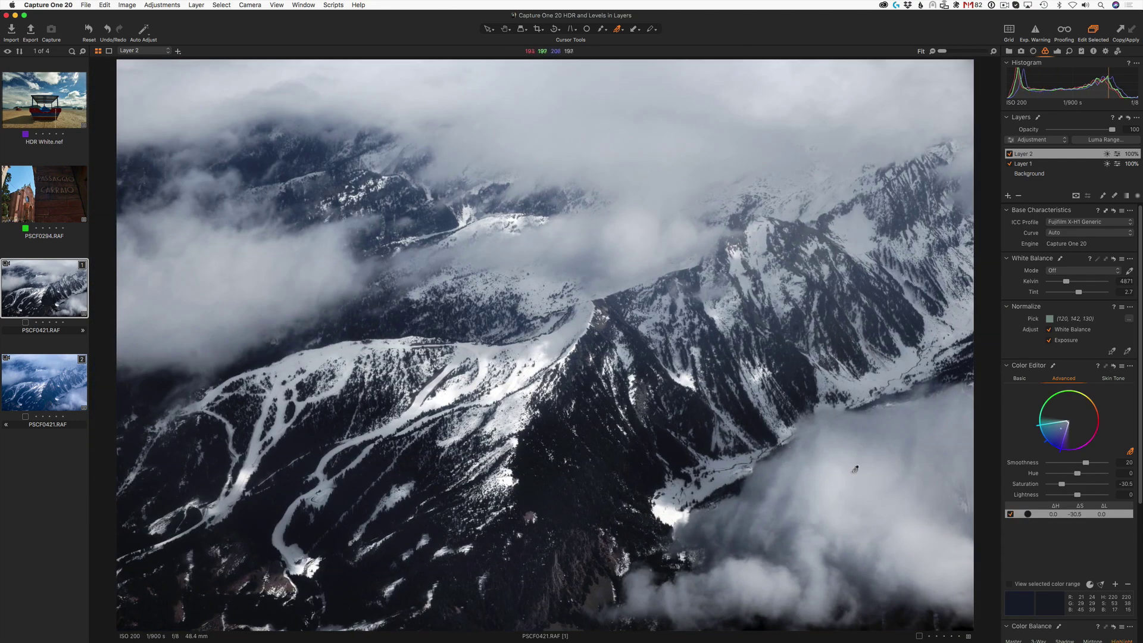
- Create a new variant of the PSCF0421 mountain photo from its thumbnail's context menu
{"action": "right_click", "coordinate": [70, 313]}
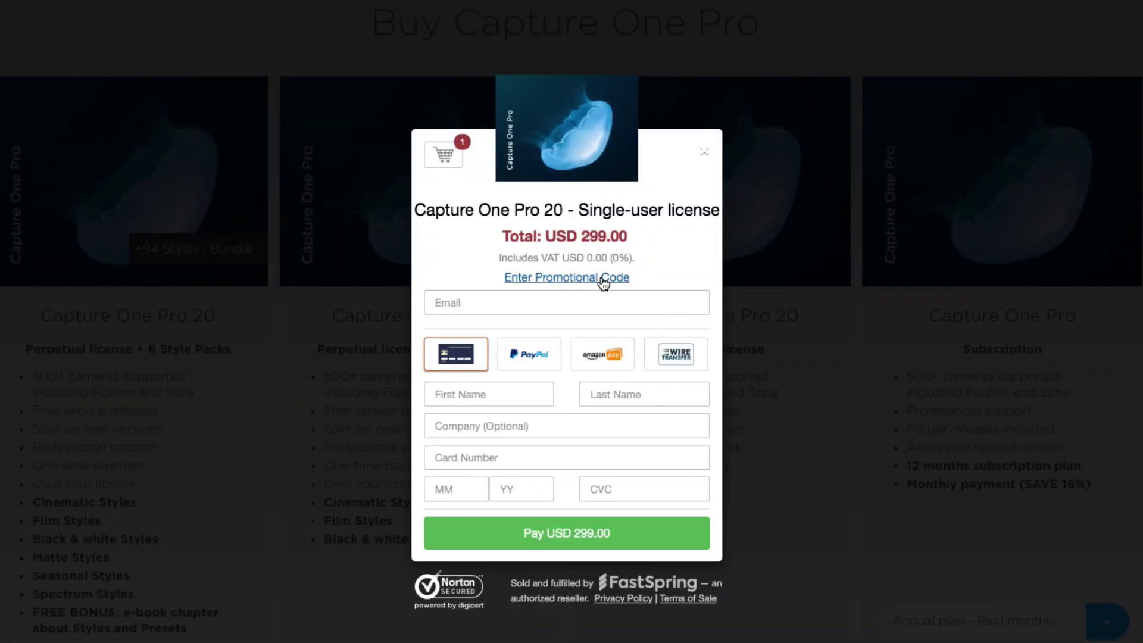
- Apply coupon code ALEXONRAW to reduce the Capture One Pro 20 total to USD 298.99
{"action": "left_click", "coordinate": [572, 277]}
{"action": "type", "text": "ALE"}
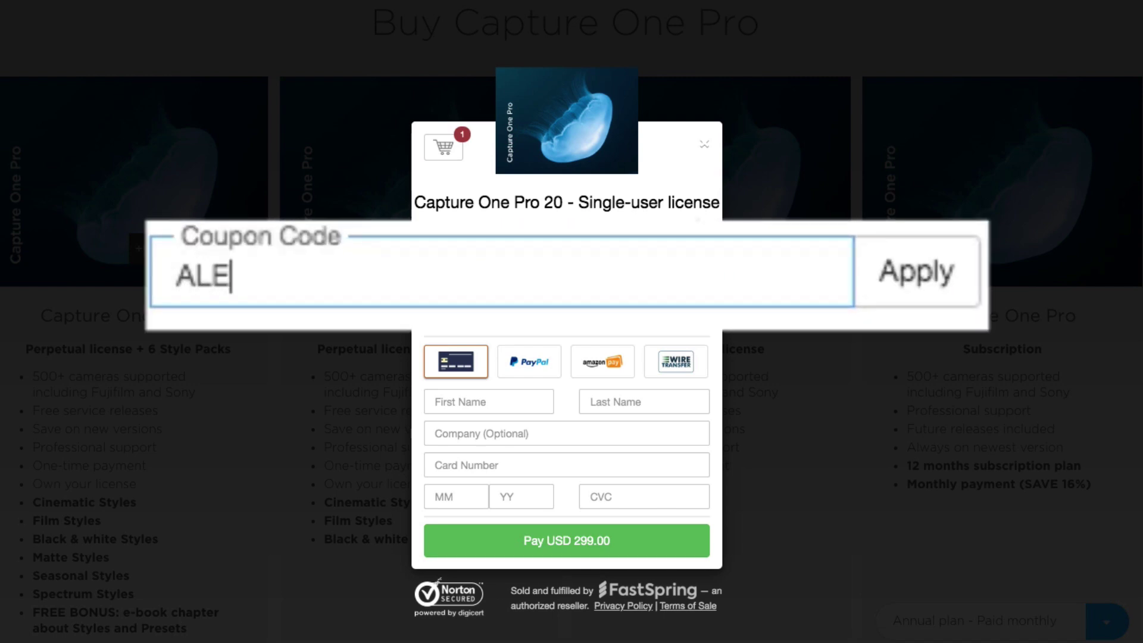
{"action": "type", "text": "XONRAW"}
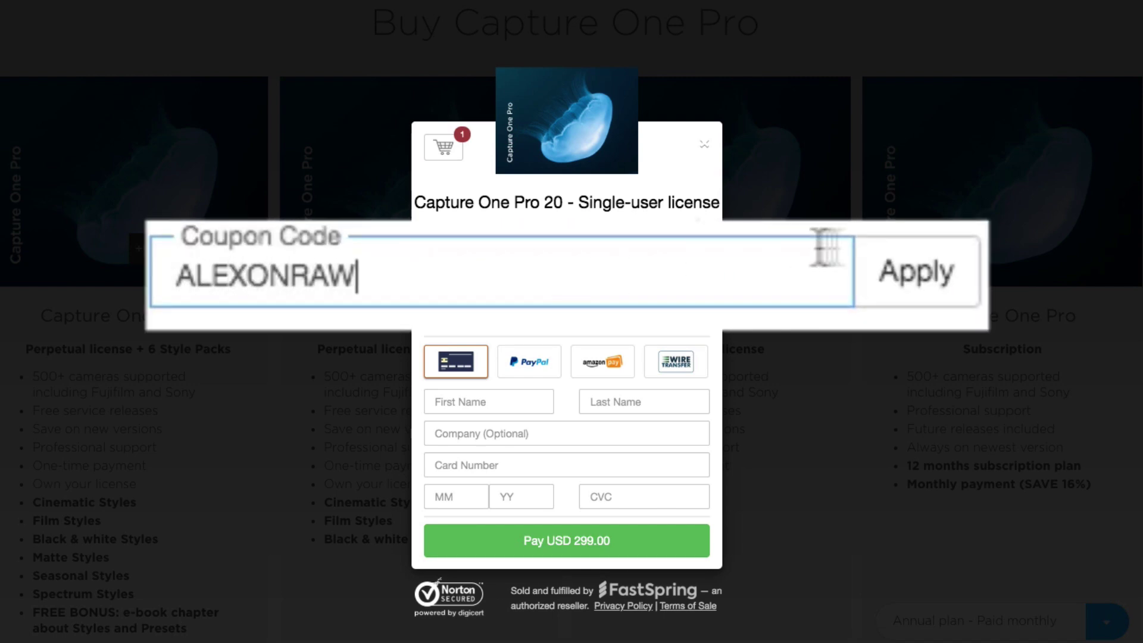
{"action": "left_click", "coordinate": [915, 271]}
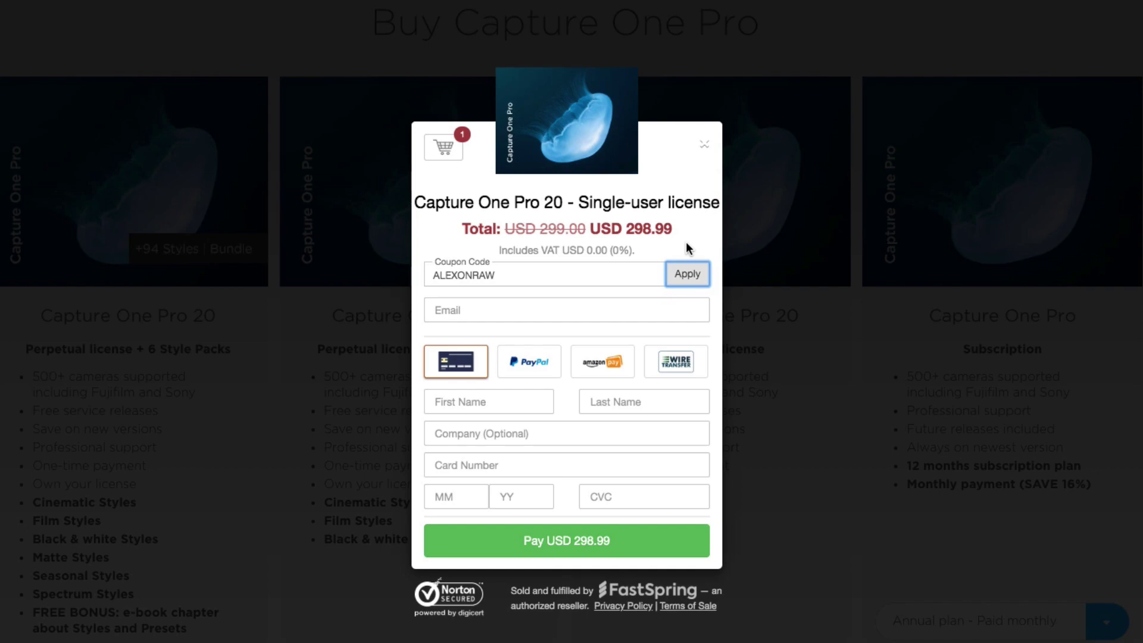